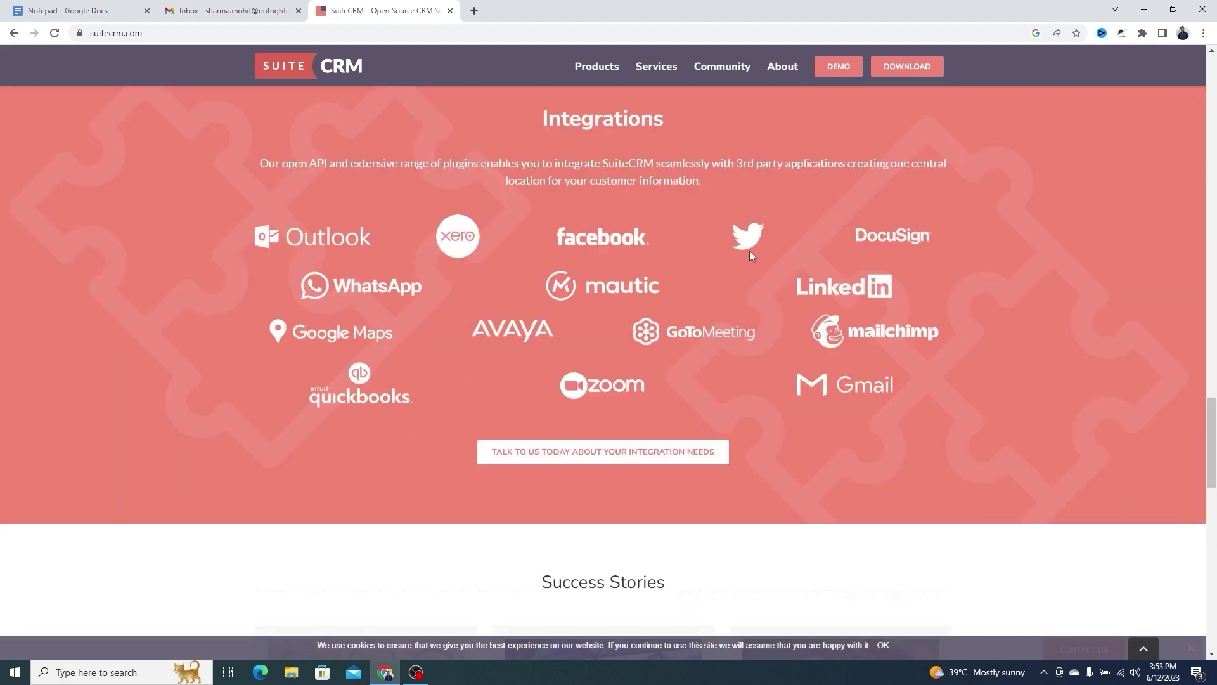
Scroll up to the Integrations section (Outlook, Xero, Zoom, Gmail) and highlight its heading
{"action": "scroll", "coordinate": [750, 252], "scroll_direction": "up", "scroll_amount": 2}
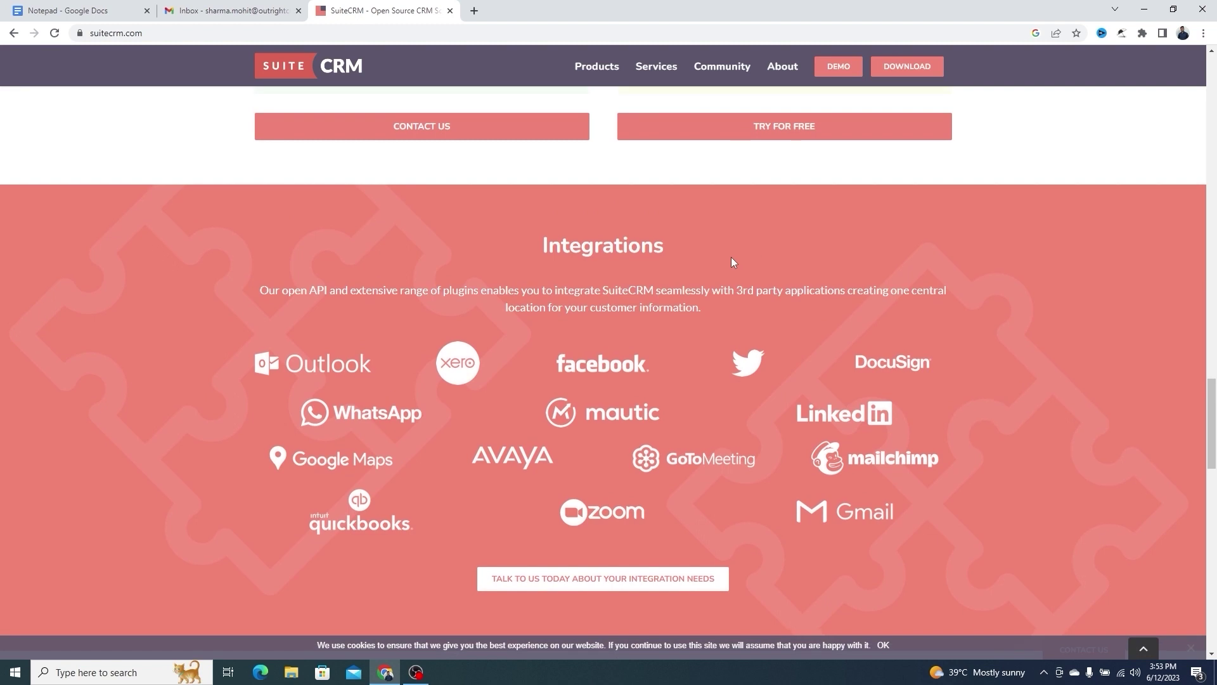
{"action": "double_click", "coordinate": [658, 256]}
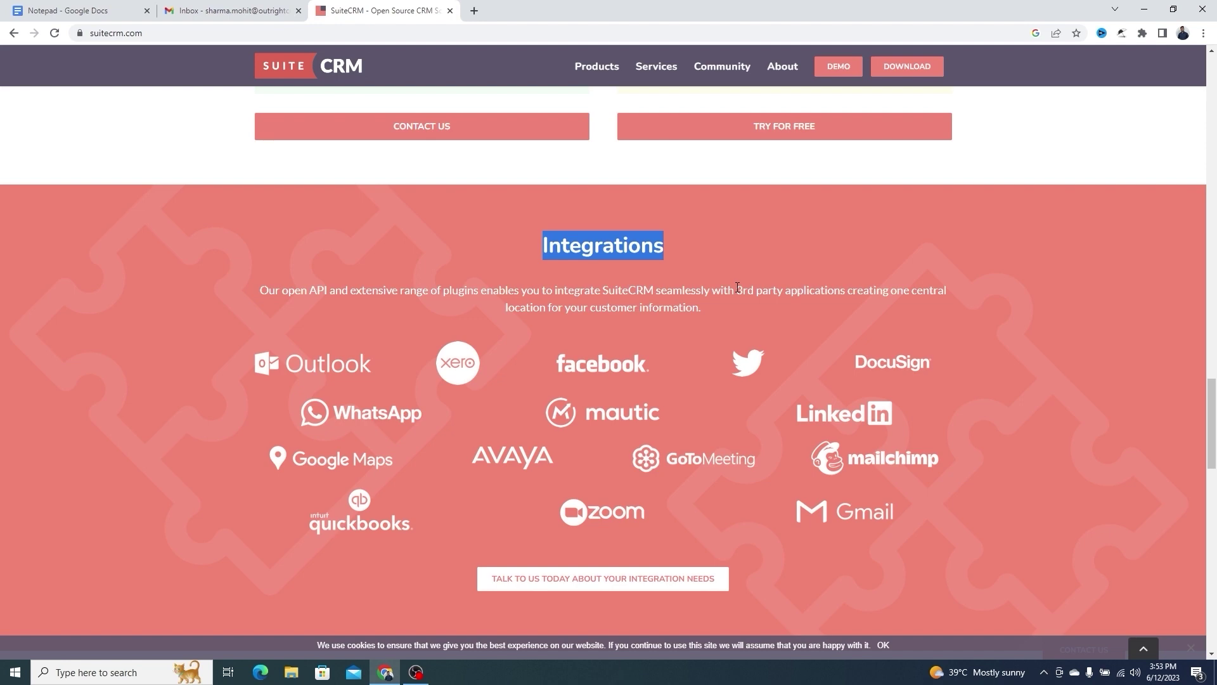
Highlight the 'Join the 4 million+' heading and the Downloads, SuiteCRM users and Community Members labels
{"action": "scroll", "coordinate": [737, 287], "scroll_direction": "down", "scroll_amount": 10}
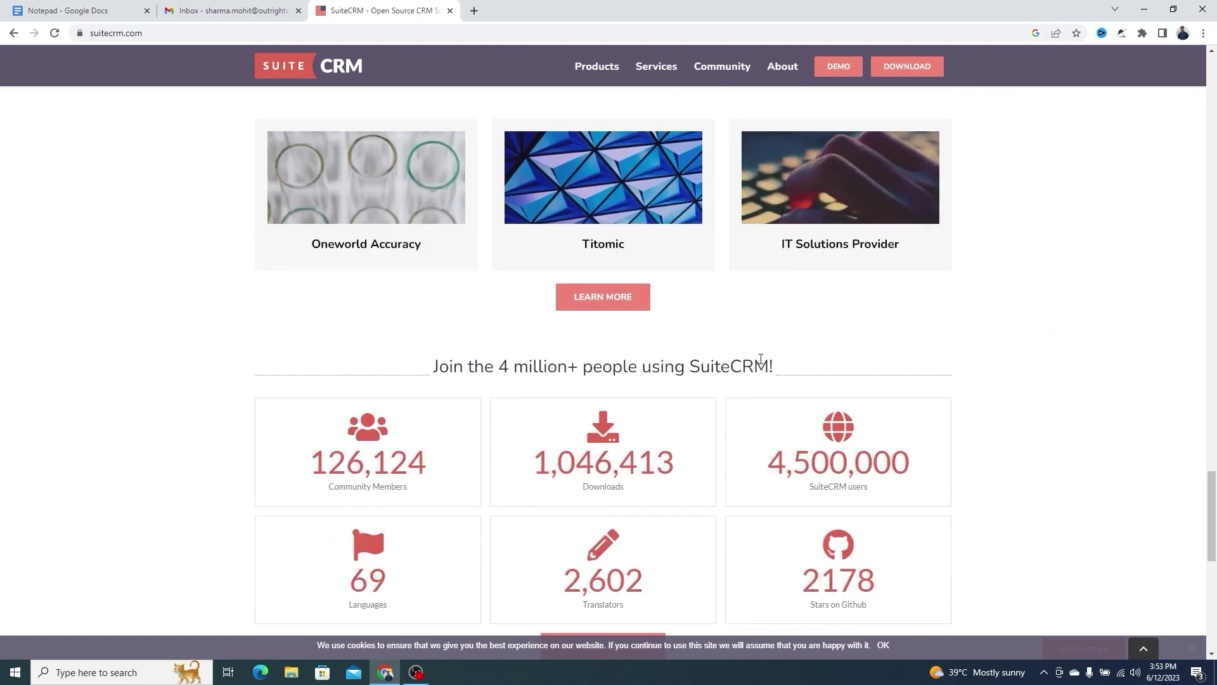
{"action": "double_click", "coordinate": [761, 359]}
{"action": "triple_click", "coordinate": [761, 359]}
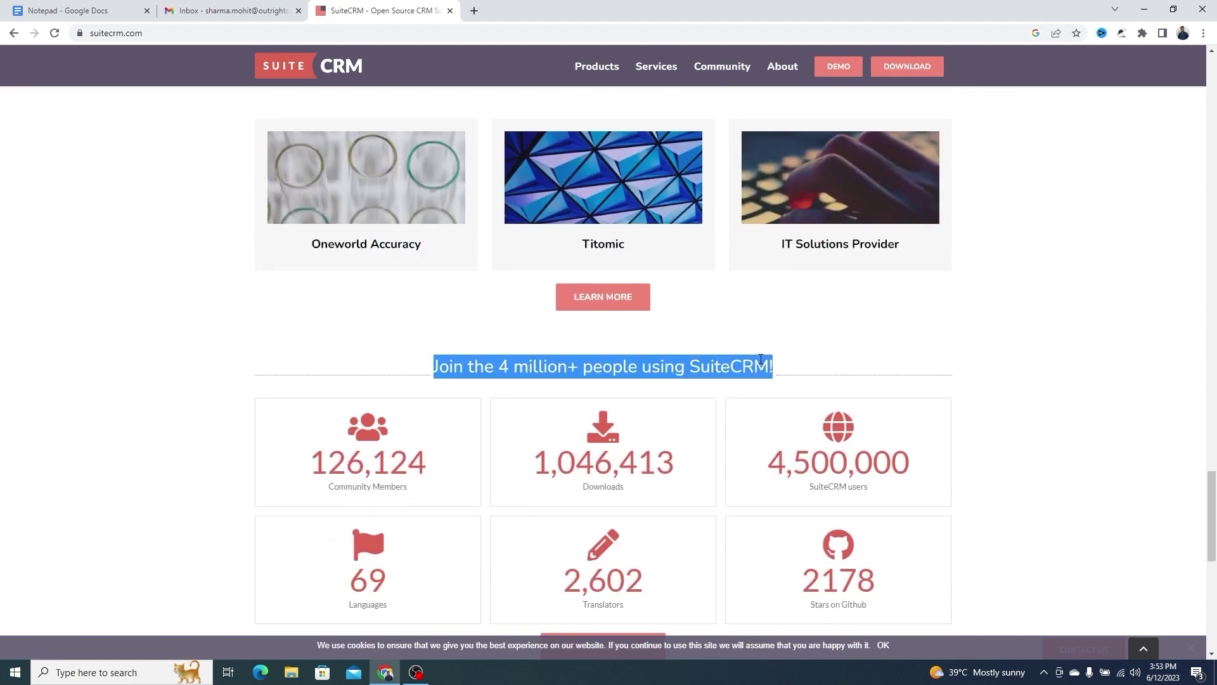
{"action": "double_click", "coordinate": [621, 489]}
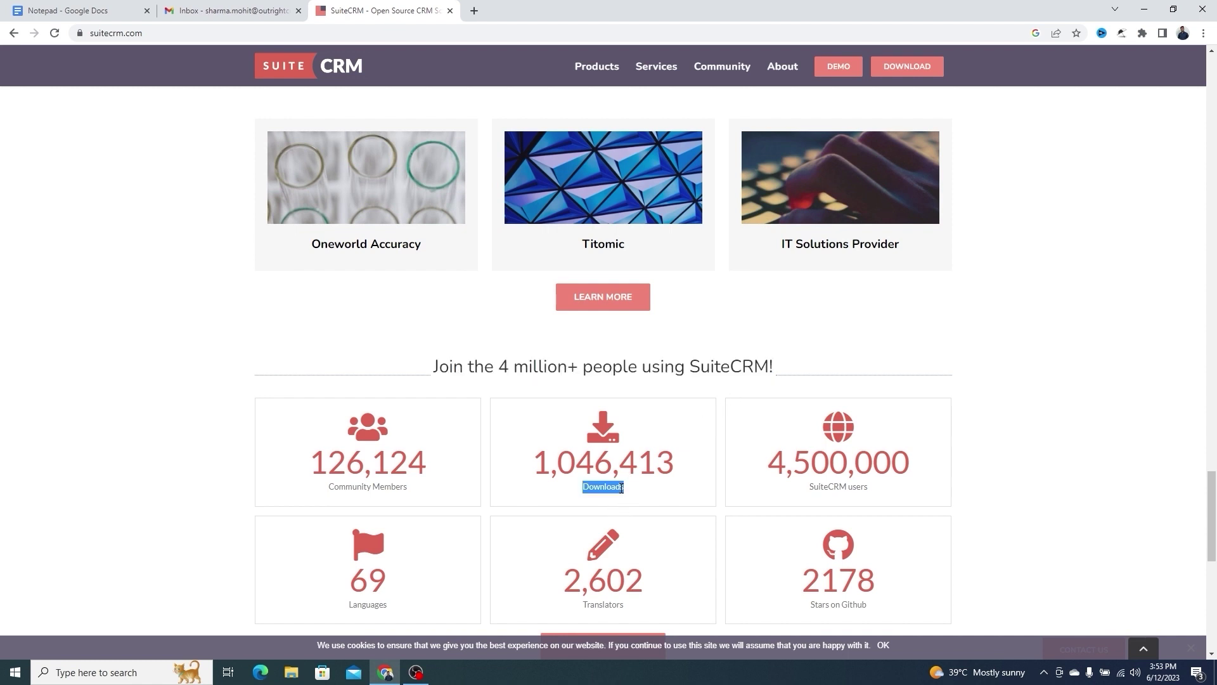
{"action": "left_click", "coordinate": [867, 487]}
{"action": "triple_click", "coordinate": [867, 487]}
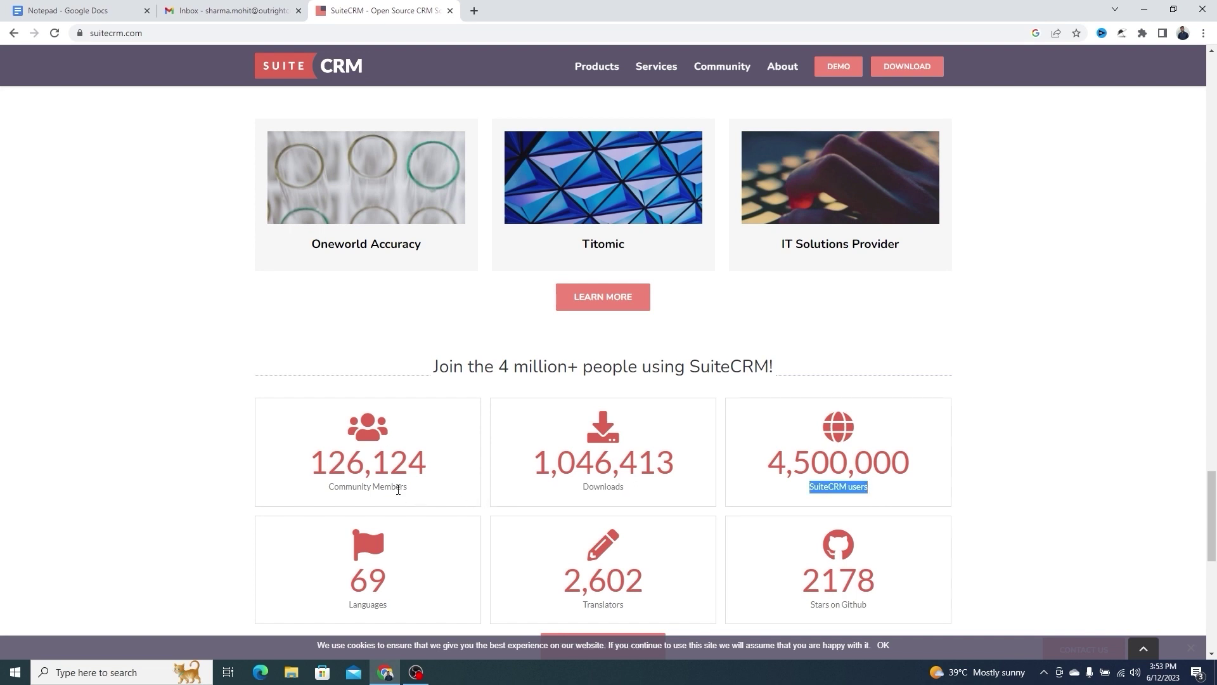
{"action": "triple_click", "coordinate": [398, 490]}
Scroll back to the top banner and select the address bar
{"action": "scroll", "coordinate": [549, 495], "scroll_direction": "down", "scroll_amount": 2}
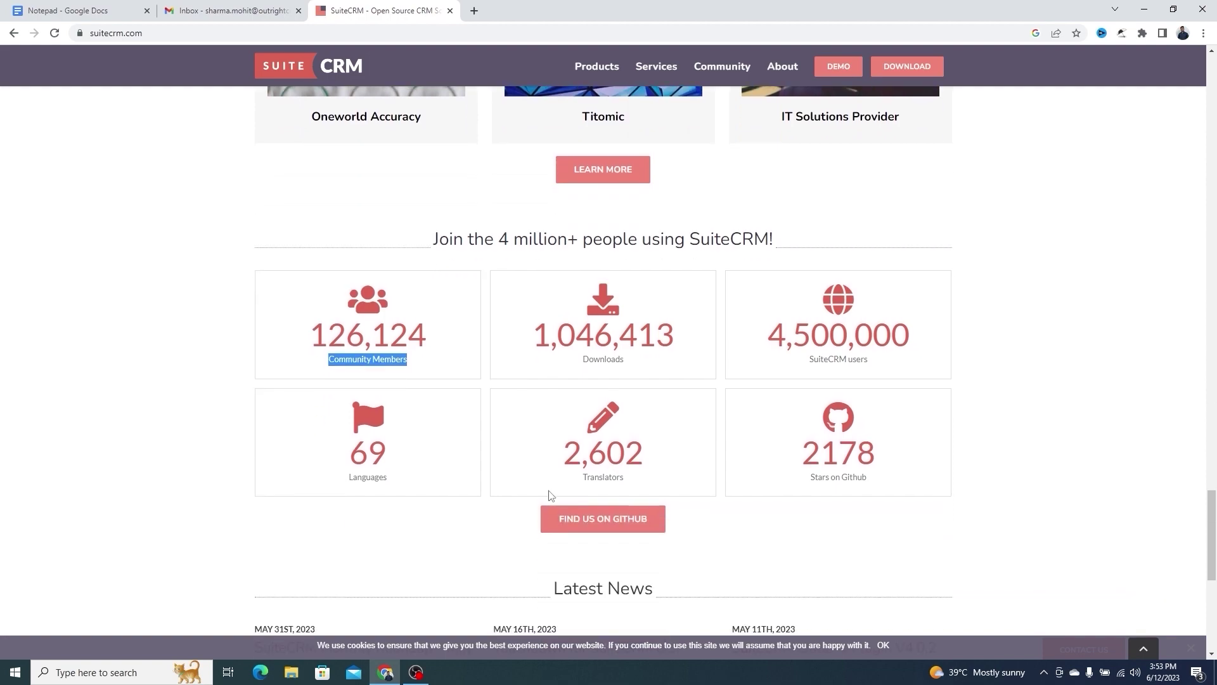
{"action": "scroll", "coordinate": [549, 495], "scroll_direction": "up", "scroll_amount": 20}
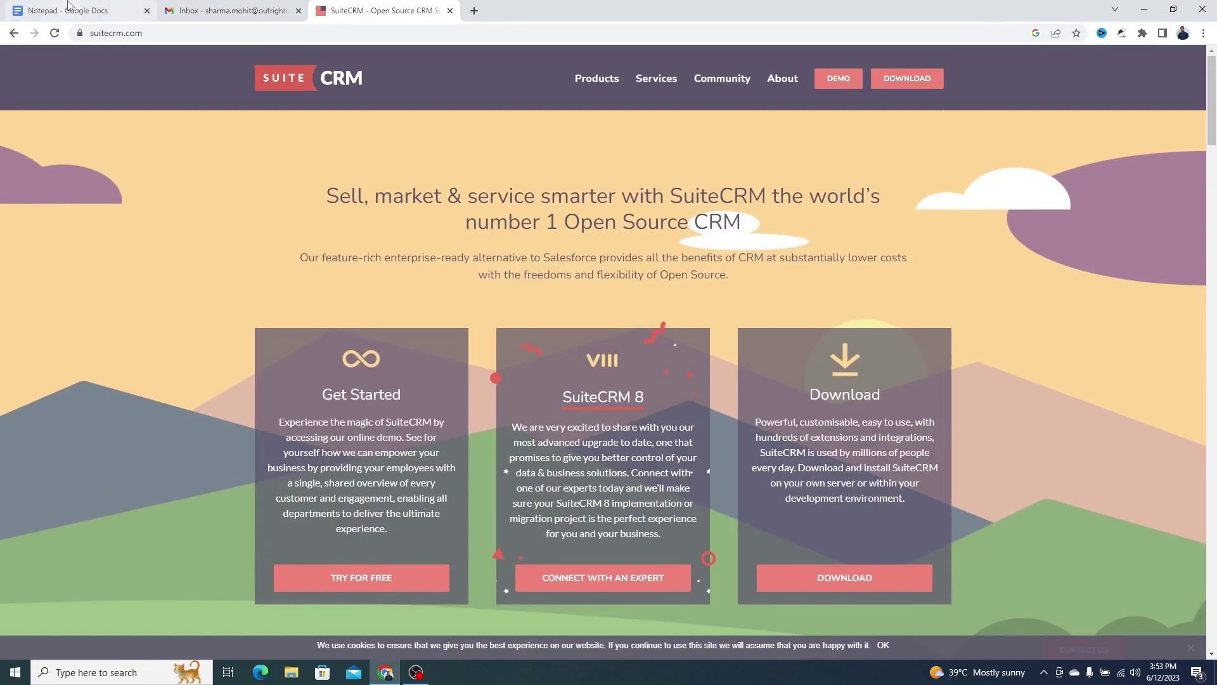
{"action": "left_click", "coordinate": [437, 32]}
Load the outrightdev.link CRM instance, go to its Home dashboard and show the ALL modules menu
{"action": "key", "text": "ctrl+v"}
{"action": "key", "text": "Return"}
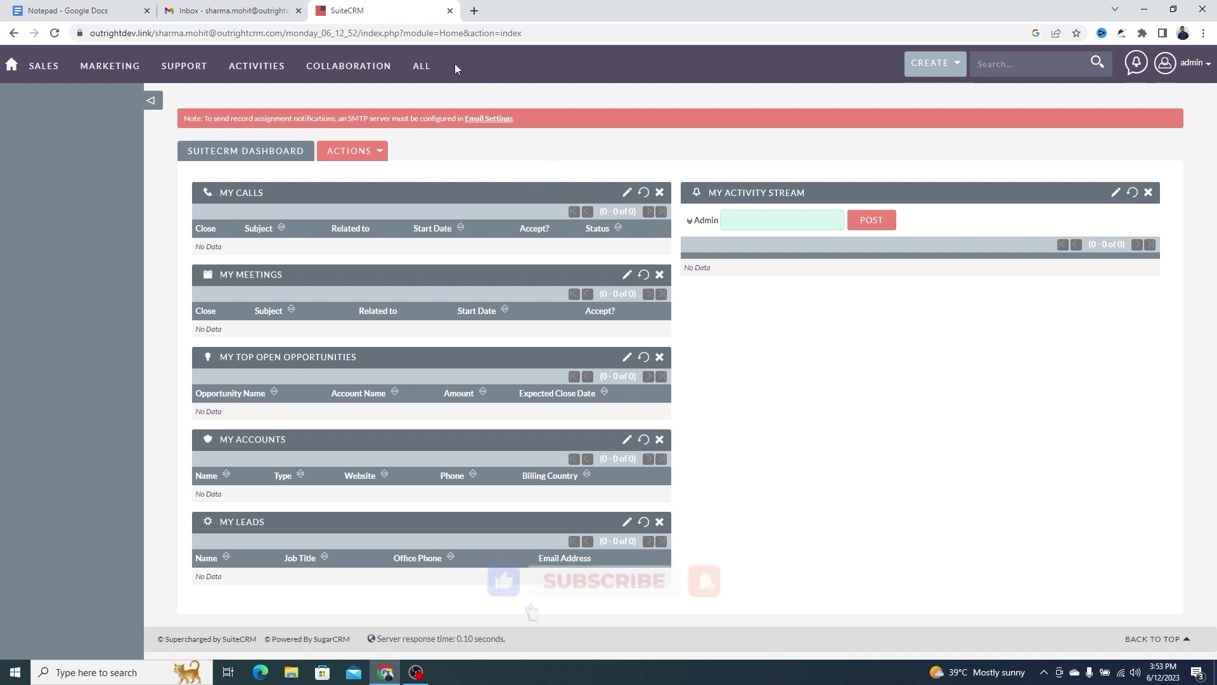
{"action": "left_click", "coordinate": [10, 67]}
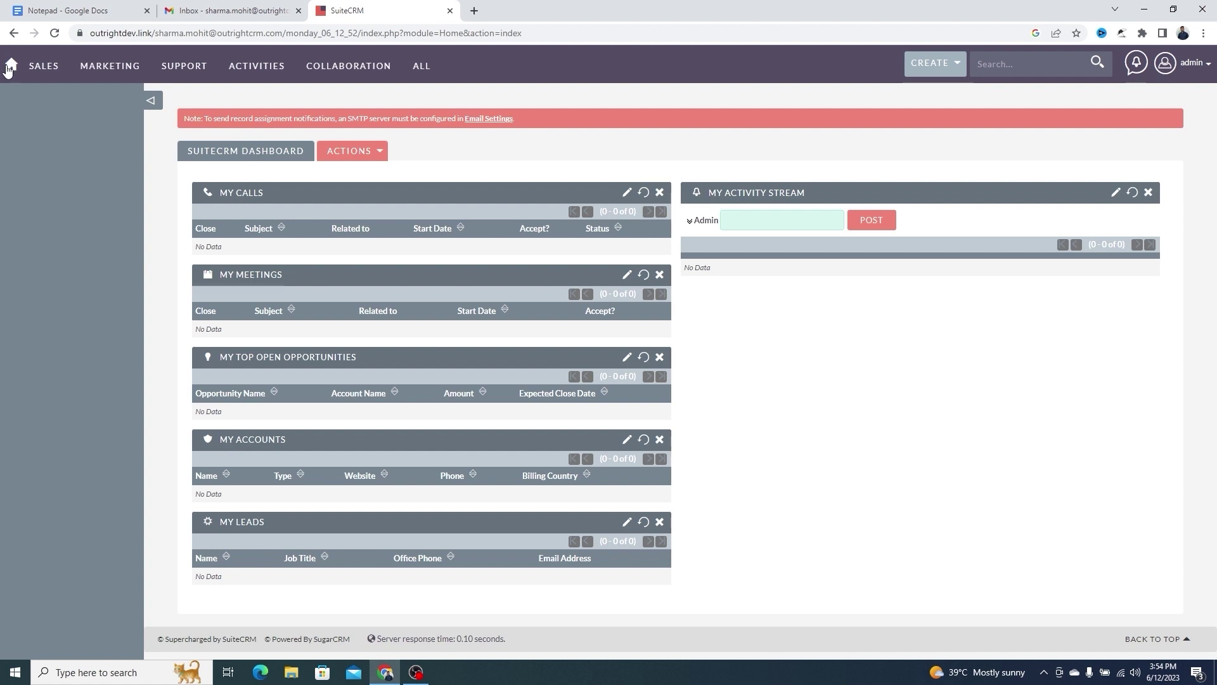
{"action": "mouse_move", "coordinate": [418, 67]}
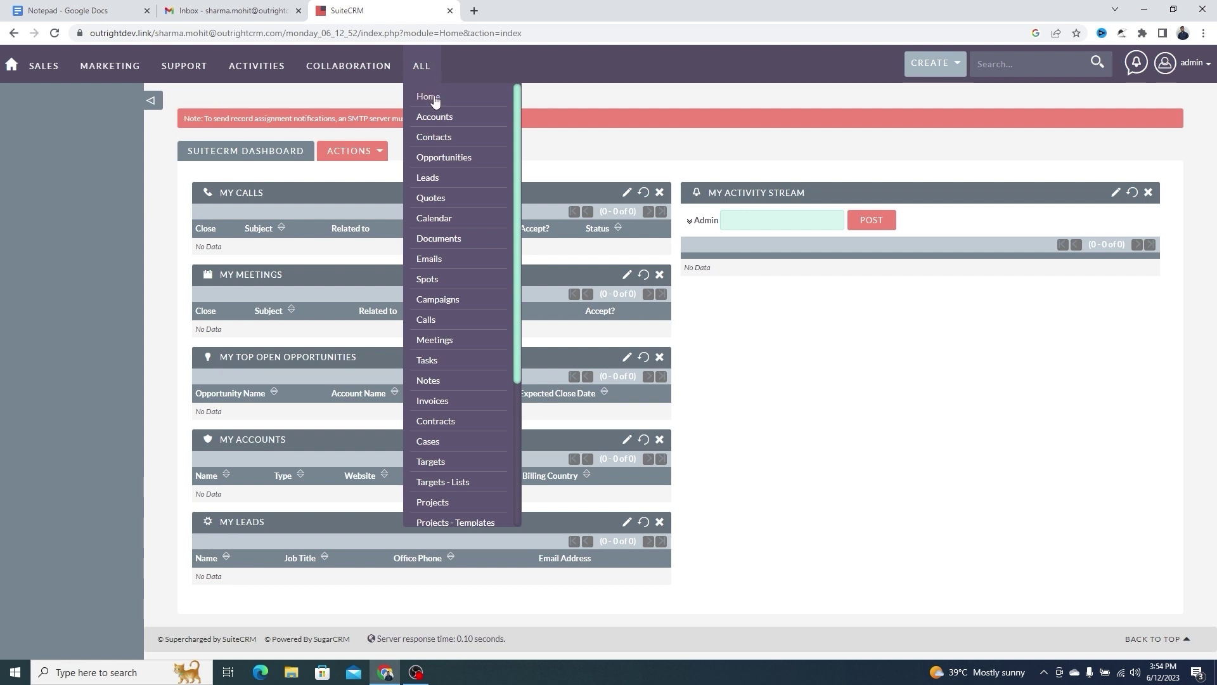
Open Leads in a new tab and start a lead with name, office phone and Software Developer department
{"action": "middle_click", "coordinate": [434, 184]}
{"action": "left_click", "coordinate": [504, 8]}
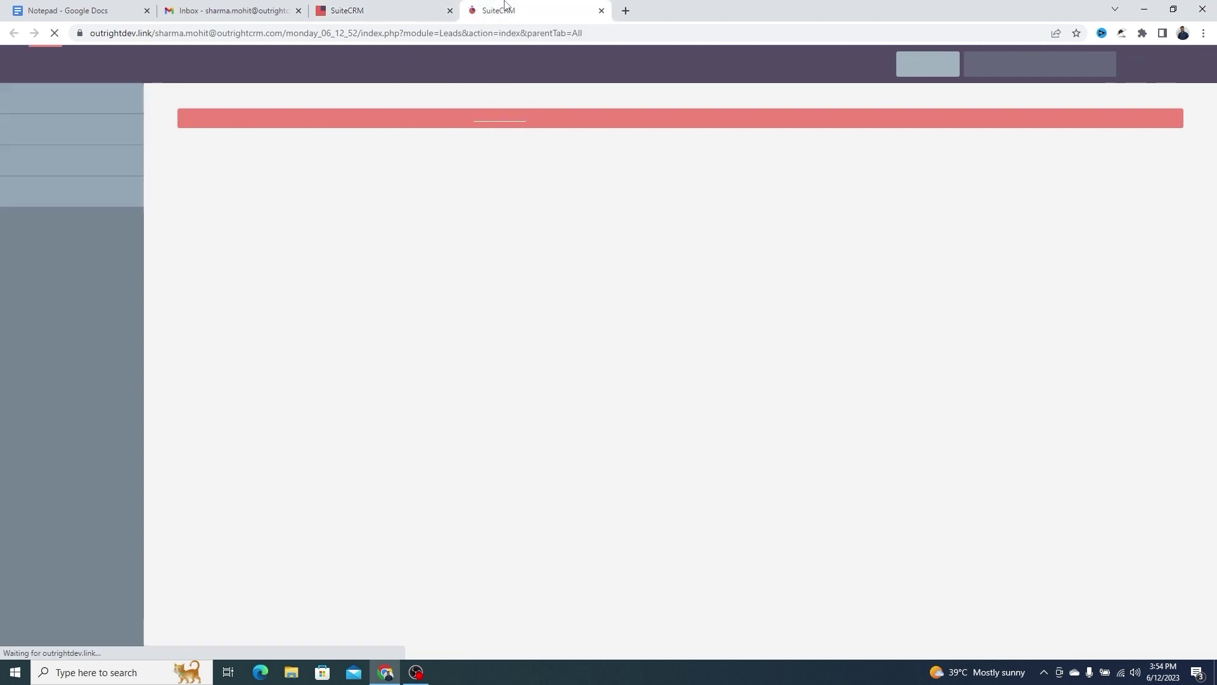
{"action": "left_click", "coordinate": [344, 214]}
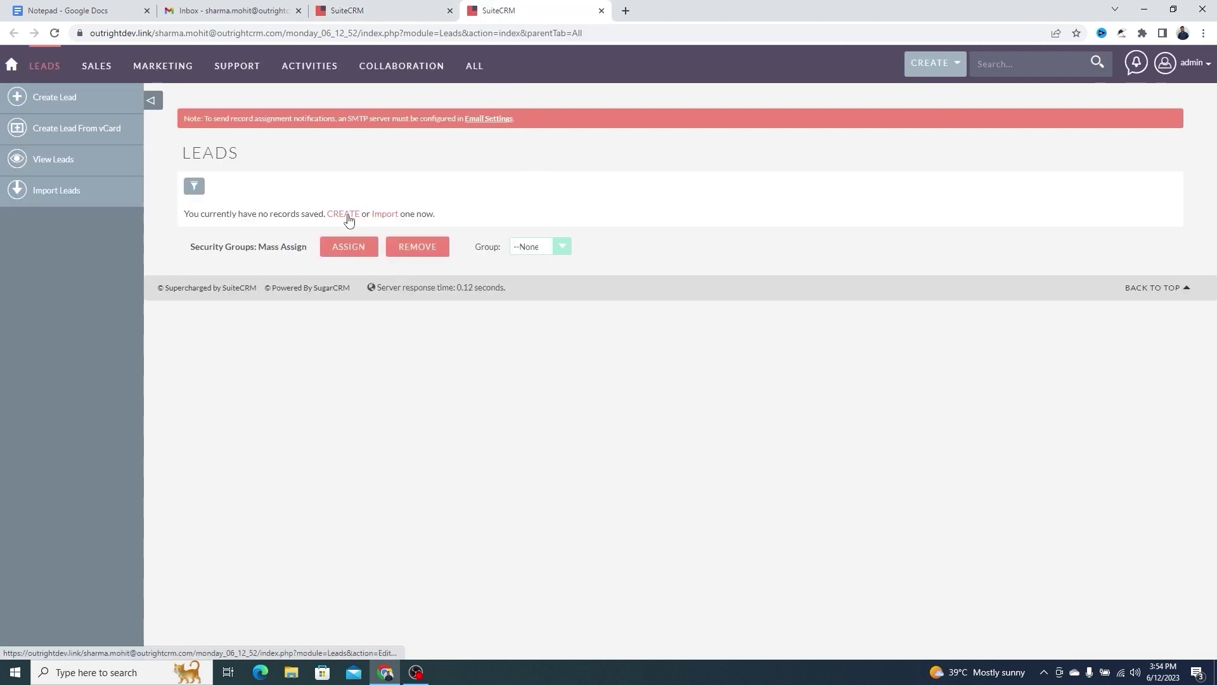
{"action": "type", "text": "och"}
{"action": "key", "text": "Tab"}
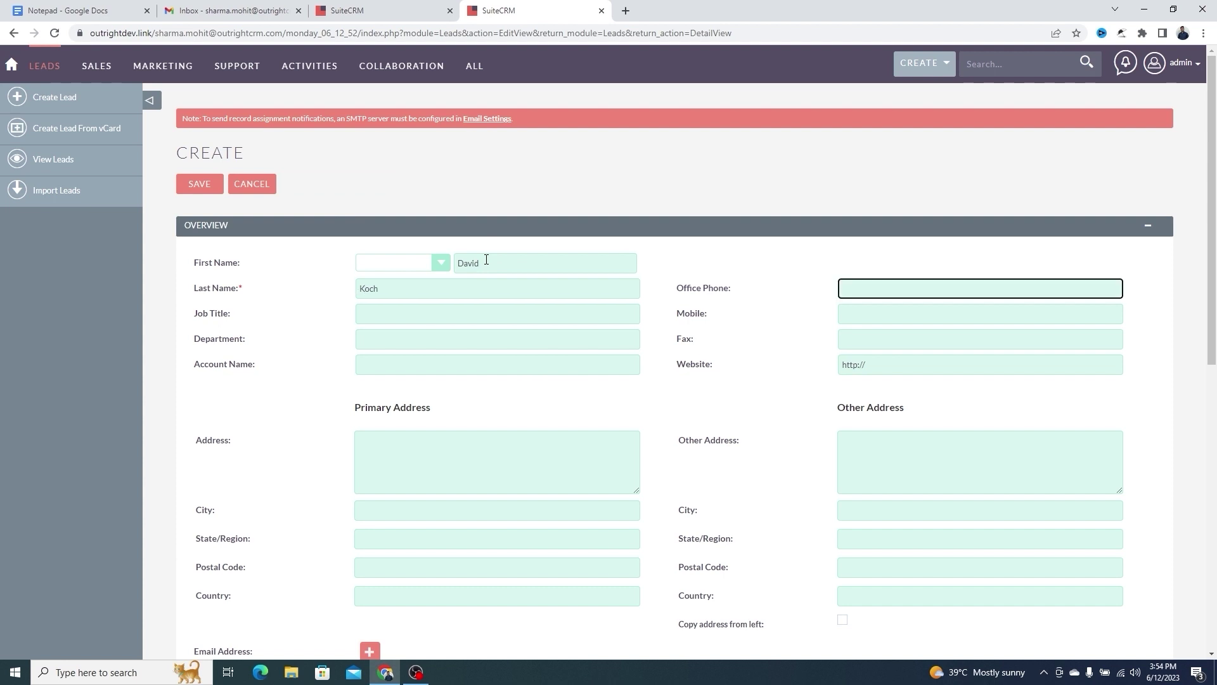
{"action": "key", "text": "Tab"}
{"action": "key", "text": "Tab"}
{"action": "key", "text": "Tab"}
{"action": "type", "text": "Software Developer"}
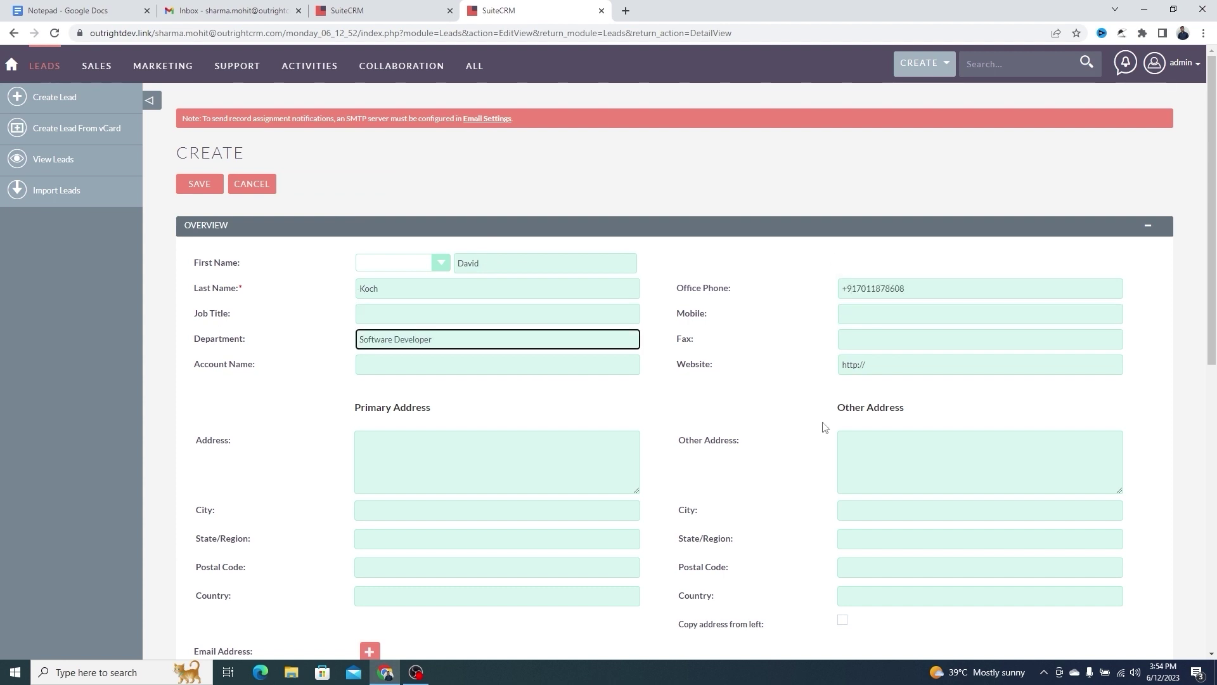
Add the lead's website and e-mail address, save it, and return to the Leads list
{"action": "left_click", "coordinate": [902, 365]}
{"action": "type", "text": "www.outrightcrm.com"}
{"action": "scroll", "coordinate": [510, 481], "scroll_direction": "down", "scroll_amount": 4}
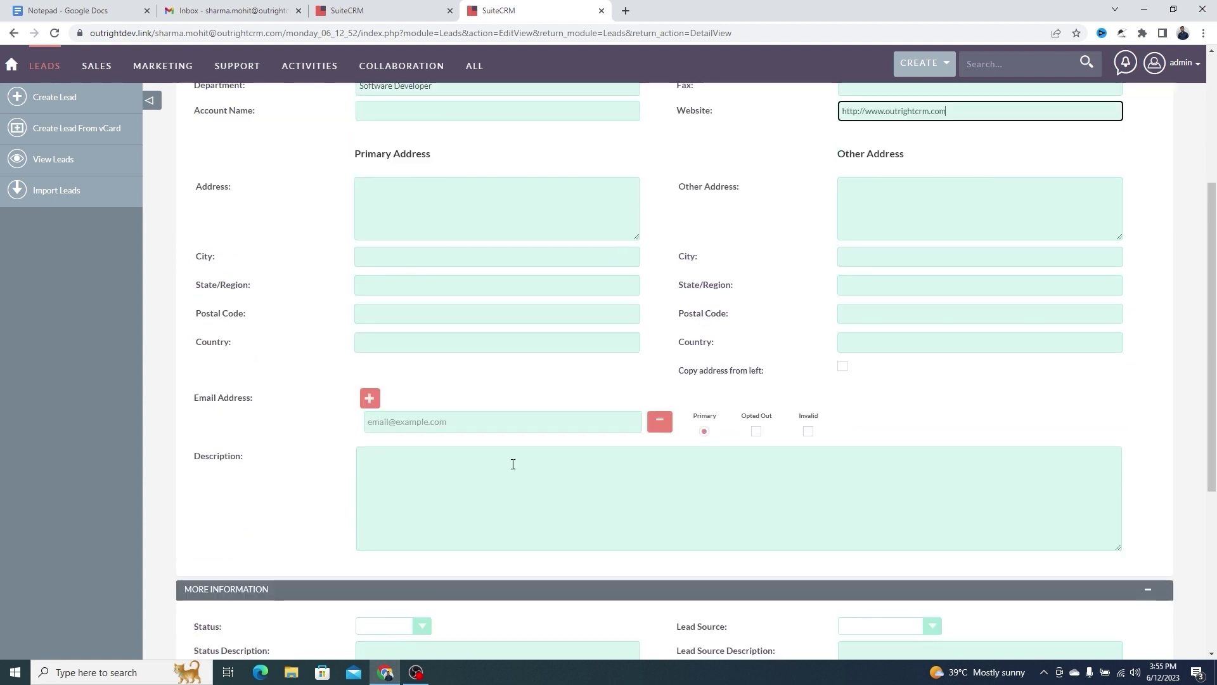
{"action": "left_click", "coordinate": [467, 427]}
{"action": "scroll", "coordinate": [198, 190], "scroll_direction": "up", "scroll_amount": 4}
{"action": "left_click", "coordinate": [198, 189]}
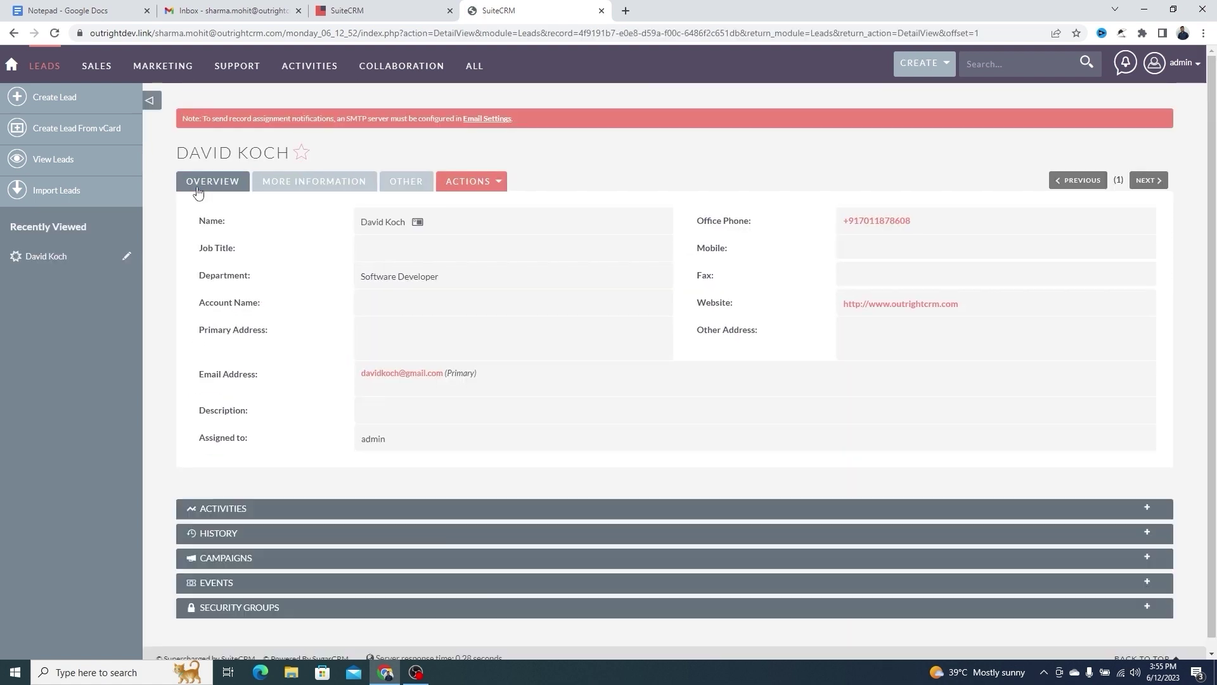
{"action": "double_click", "coordinate": [220, 224]}
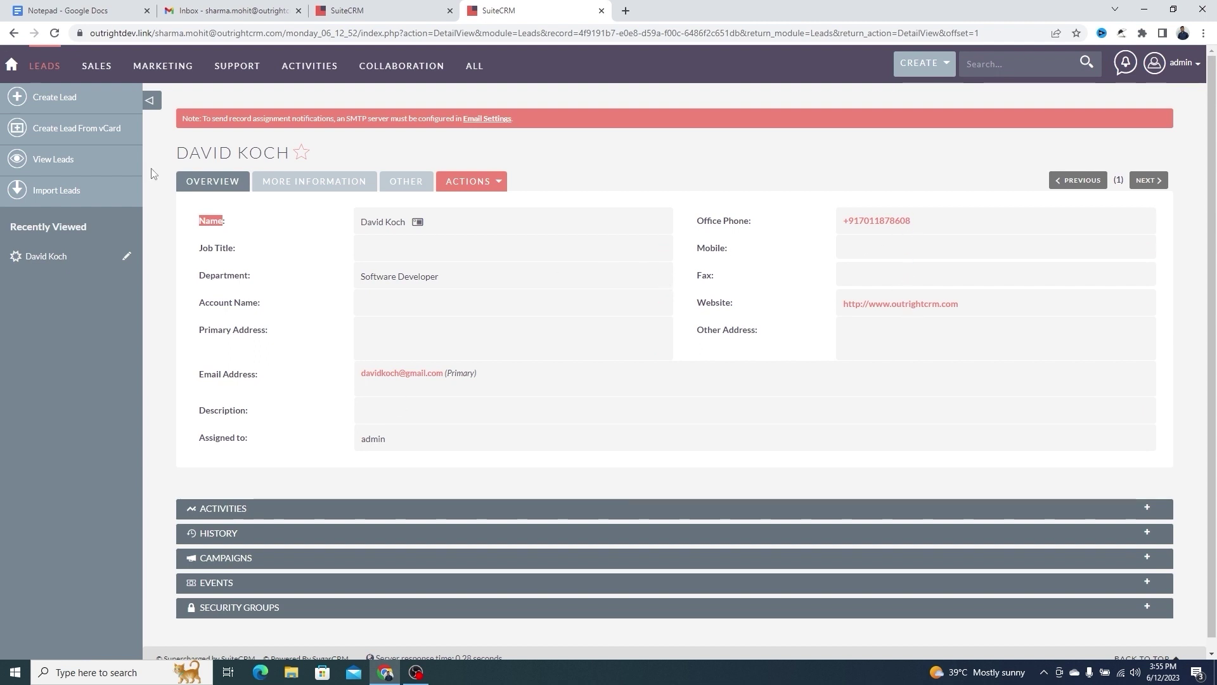
{"action": "left_click", "coordinate": [66, 161]}
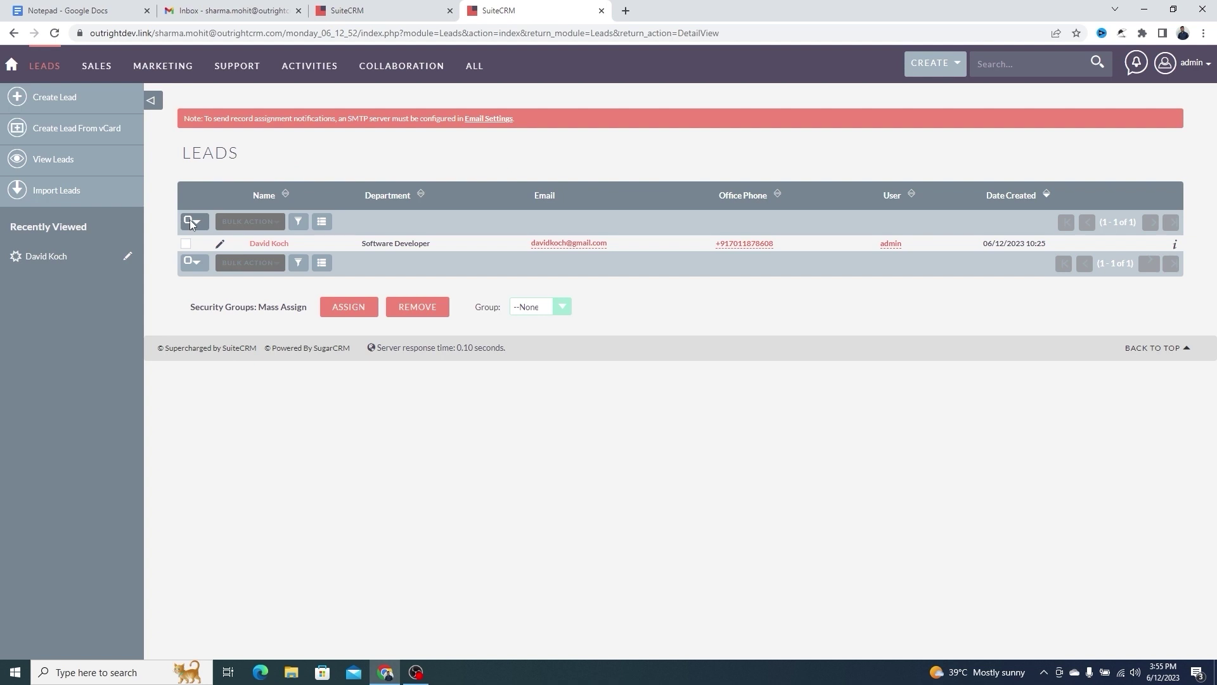
Select all leads and delete them through Bulk Action, confirming the deletion
{"action": "left_click", "coordinate": [189, 219]}
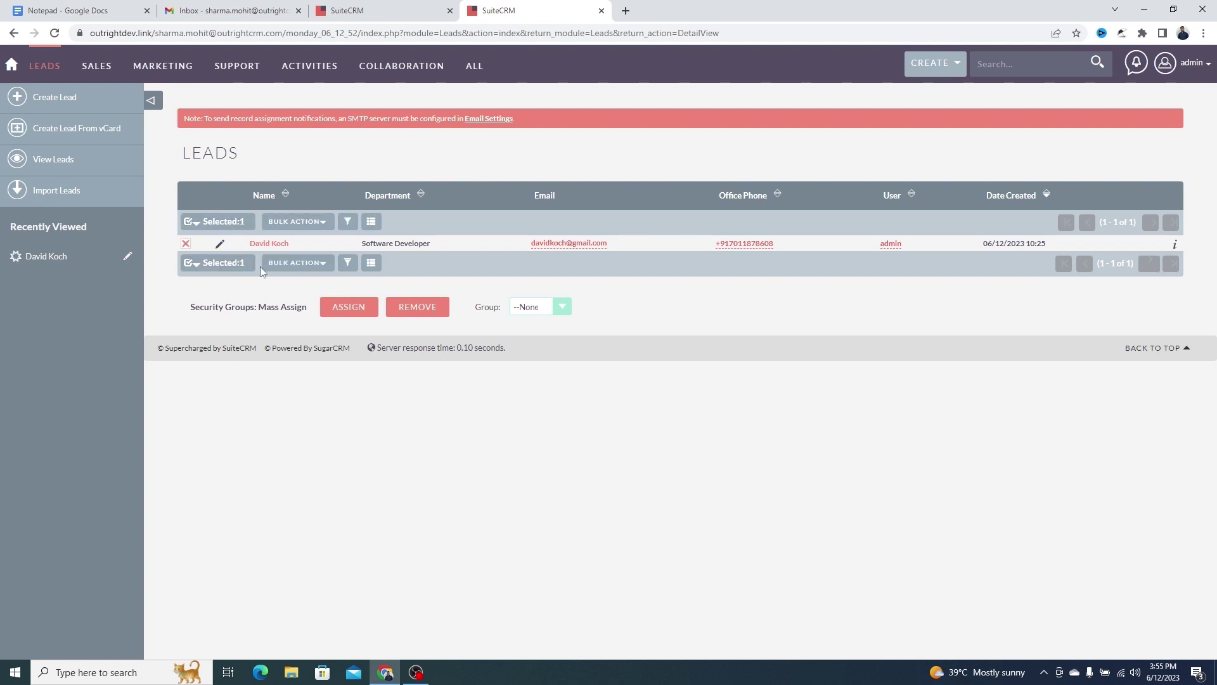
{"action": "left_click", "coordinate": [295, 264]}
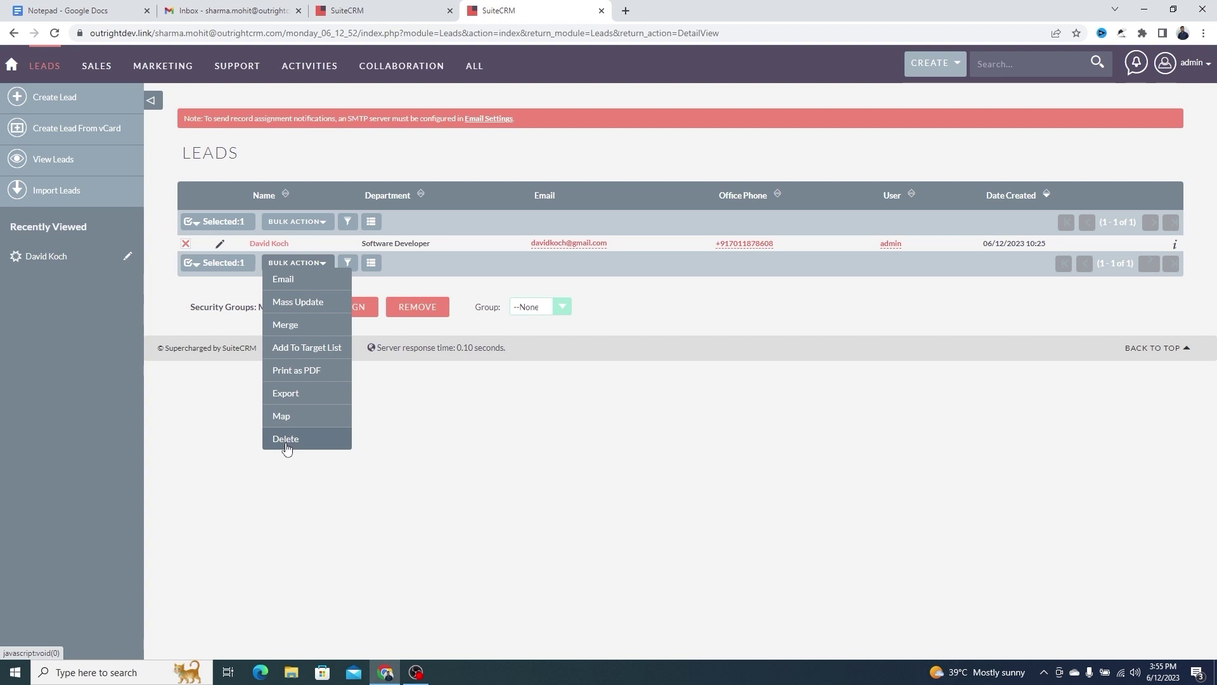
{"action": "left_click", "coordinate": [286, 446]}
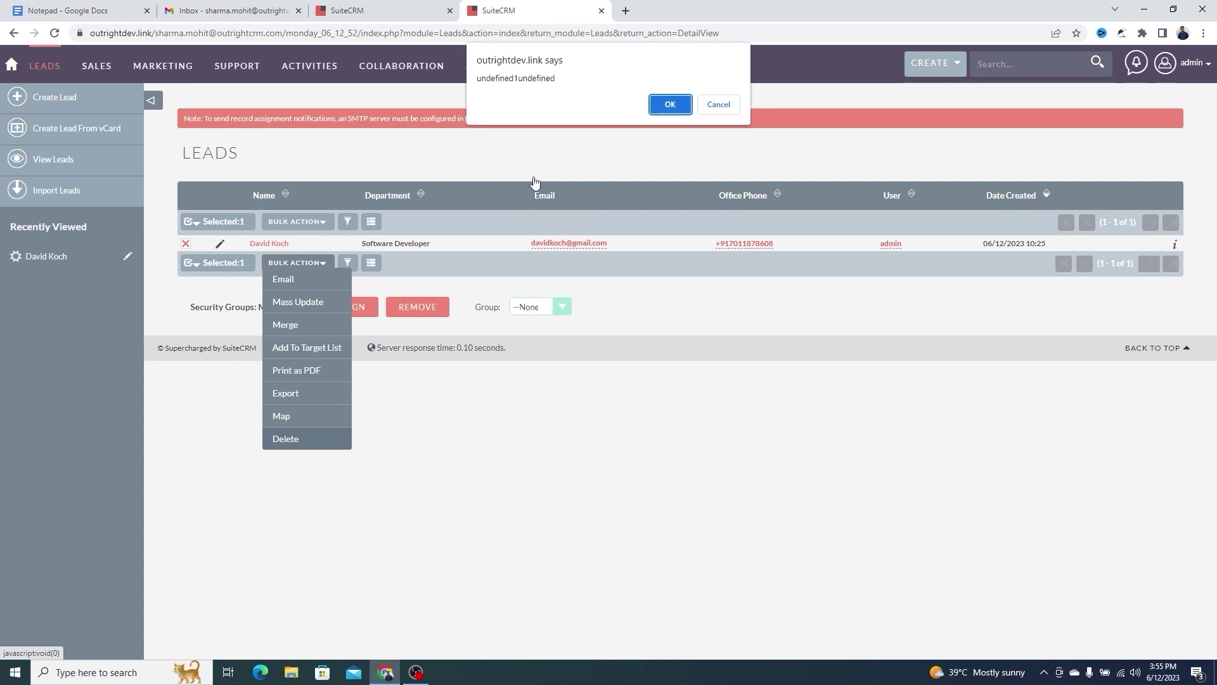
{"action": "left_click", "coordinate": [667, 110]}
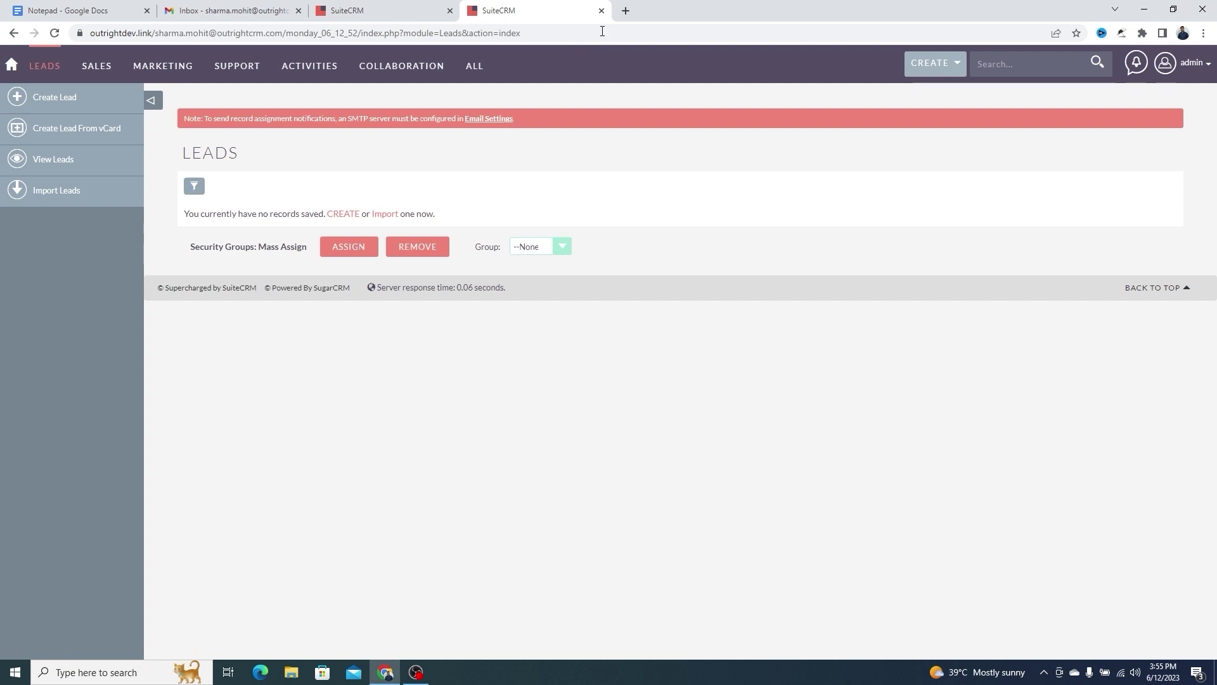
Search Google for 'outright store' and open the 'Outright Store for SuiteCRM & SugarCRM Extensions (Plugins)' result
{"action": "left_click", "coordinate": [629, 12]}
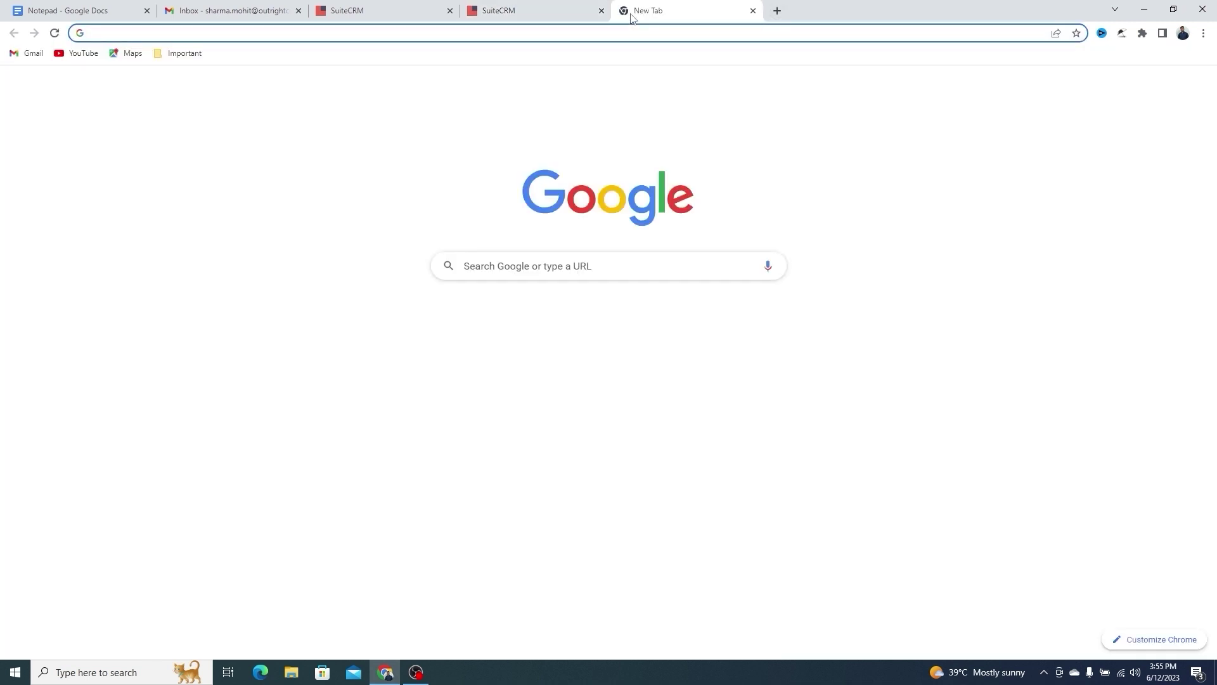
{"action": "type", "text": "outright store"}
{"action": "key", "text": "Return"}
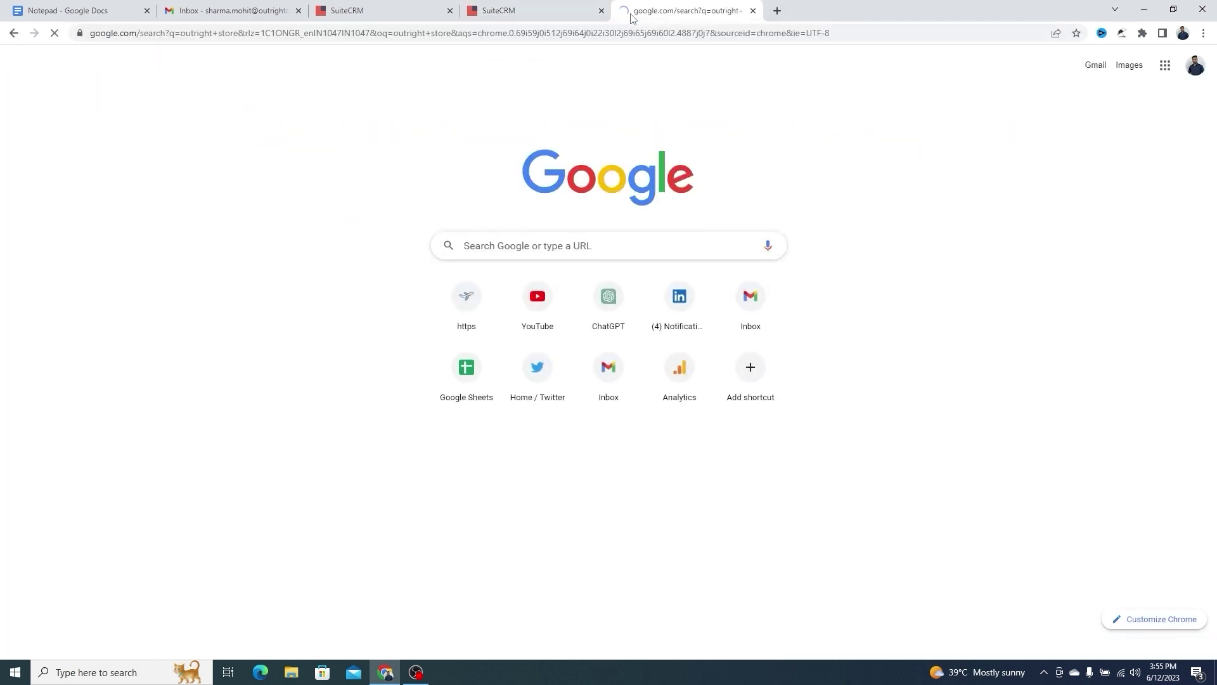
{"action": "triple_click", "coordinate": [407, 237]}
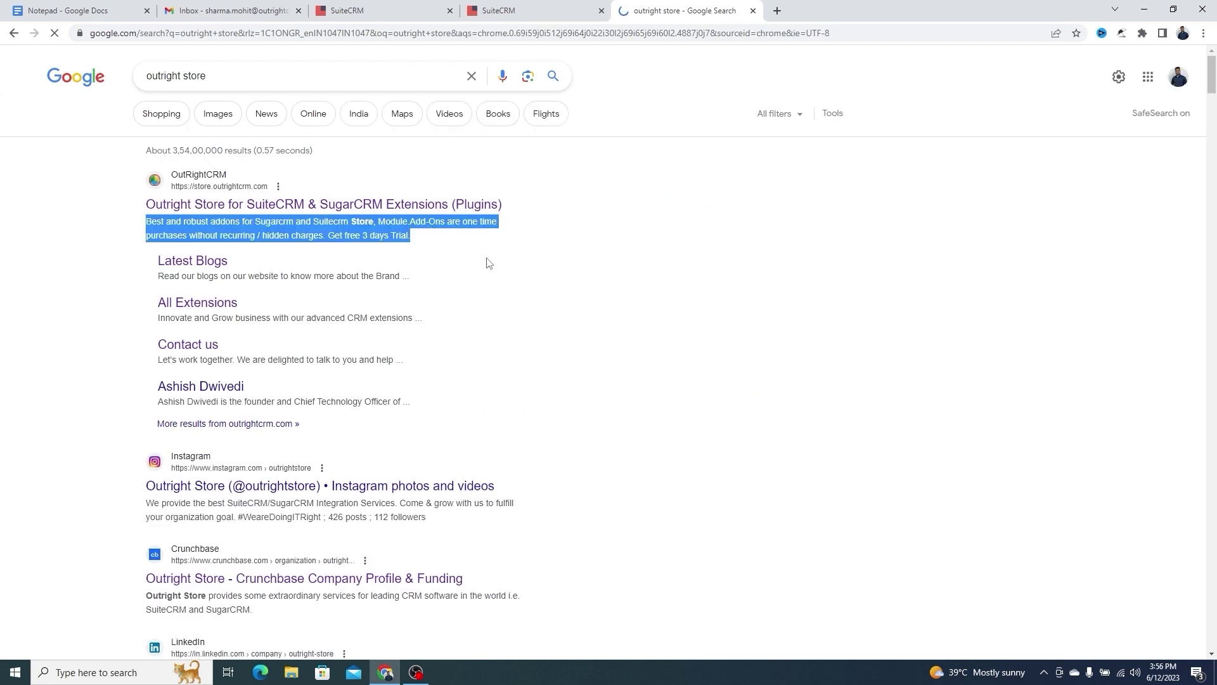
{"action": "left_click", "coordinate": [273, 207]}
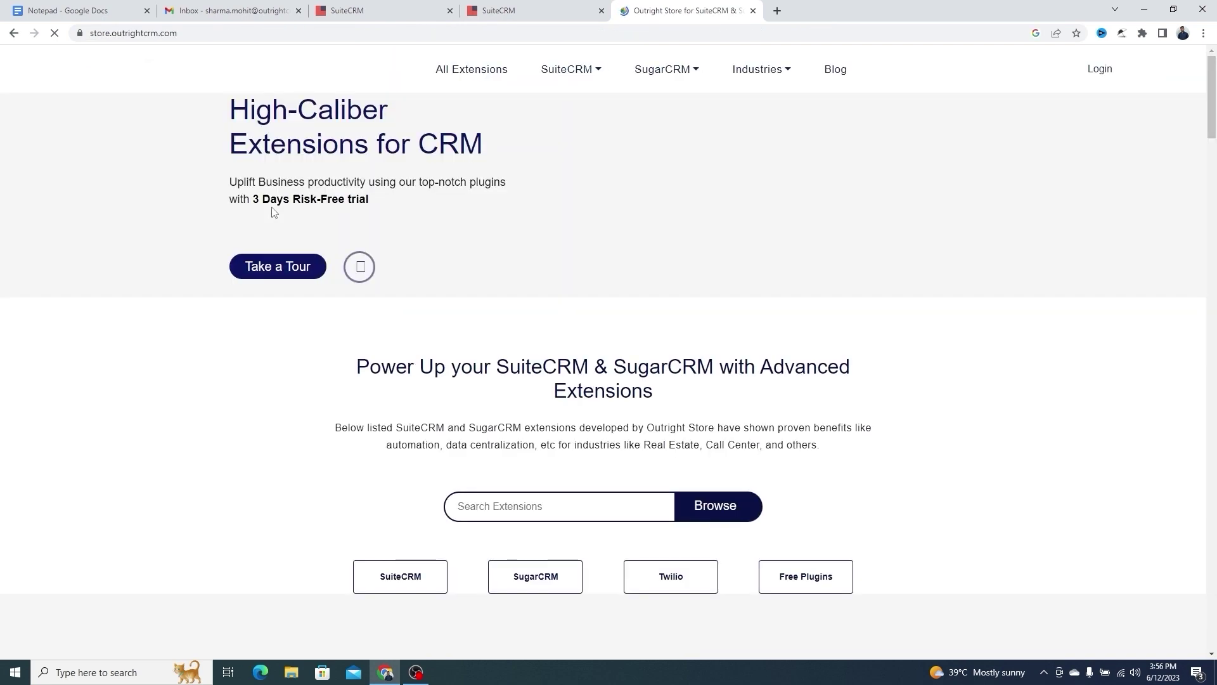
Filter the OutRight Store catalogue to Free Plugins
{"action": "key", "text": "ctrl+l"}
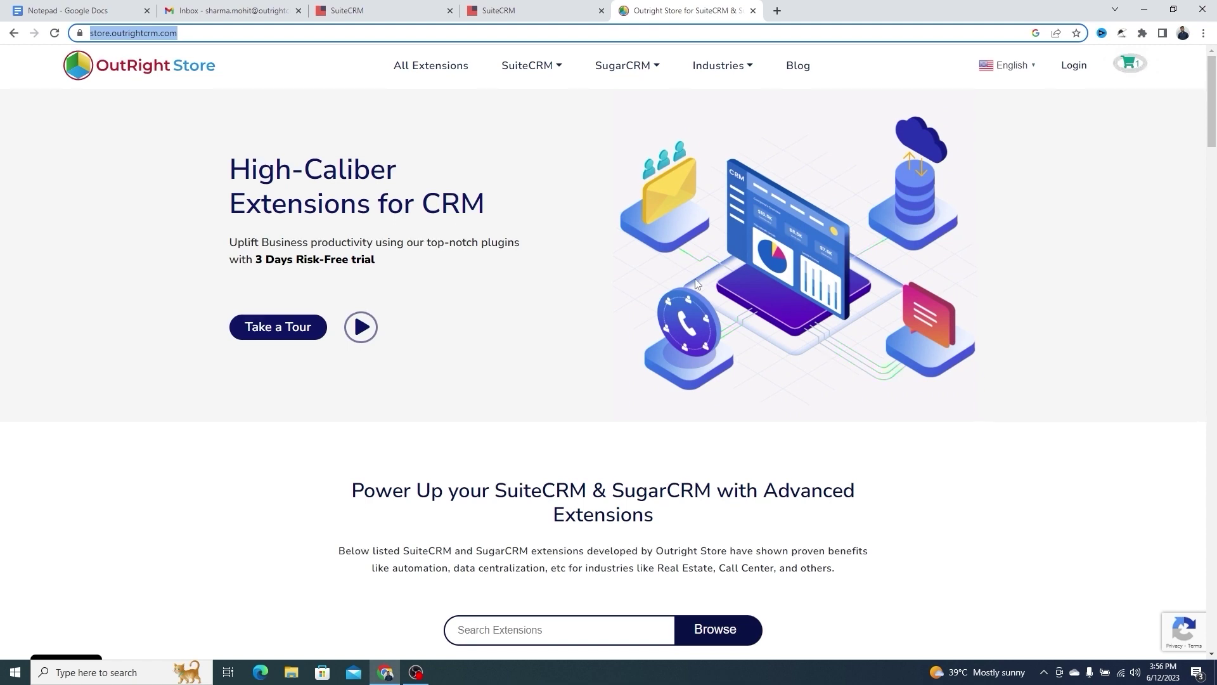
{"action": "scroll", "coordinate": [697, 283], "scroll_direction": "down", "scroll_amount": 4}
{"action": "scroll", "coordinate": [697, 284], "scroll_direction": "down", "scroll_amount": 4}
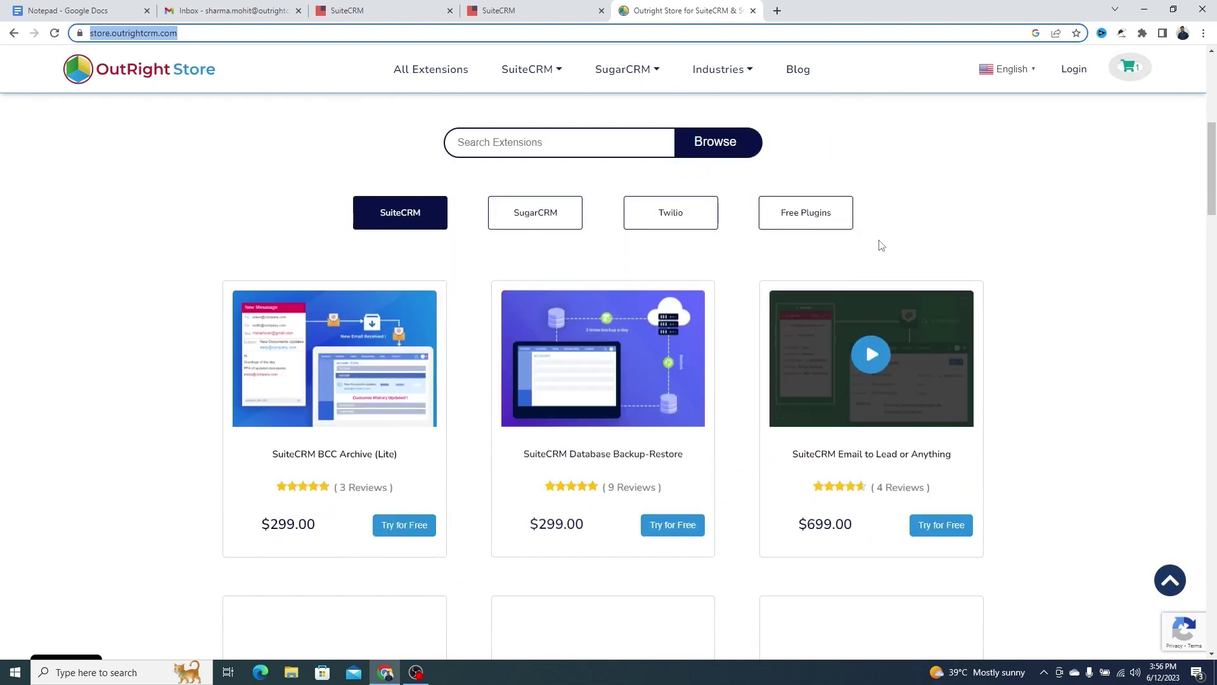
{"action": "left_click", "coordinate": [812, 218]}
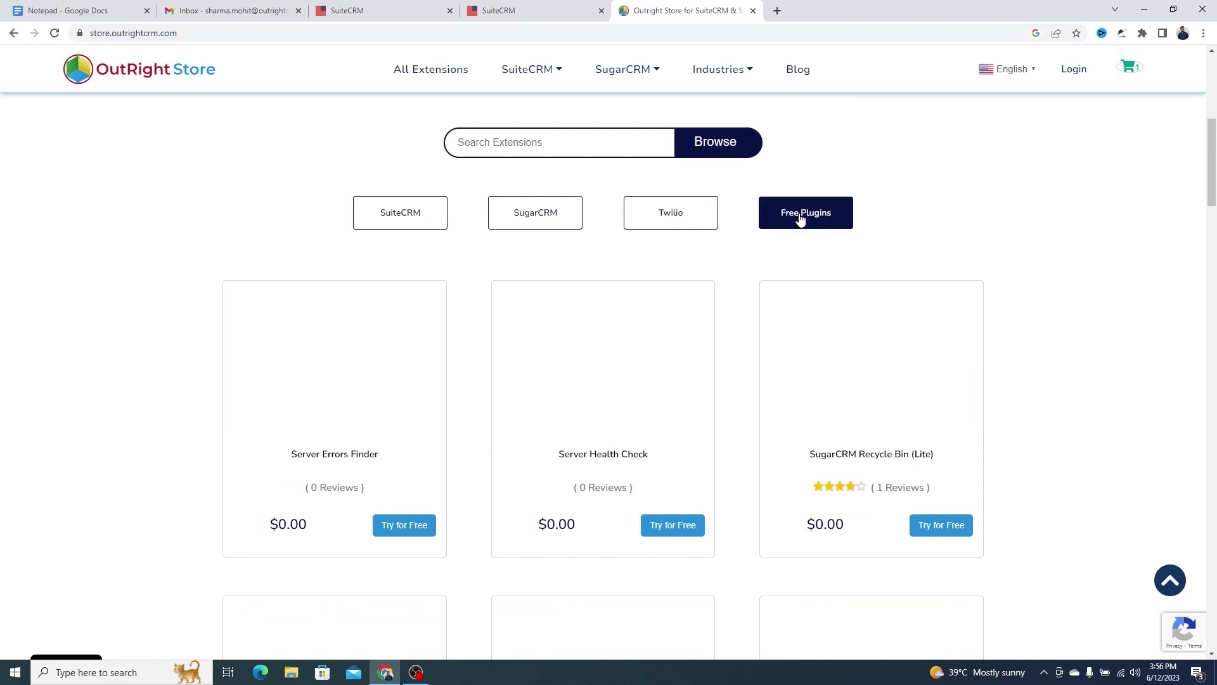
Find SuiteCRM ReCycle Bin (Lite) and begin its free-trial checkout at the last name field
{"action": "scroll", "coordinate": [800, 222], "scroll_direction": "down", "scroll_amount": 2}
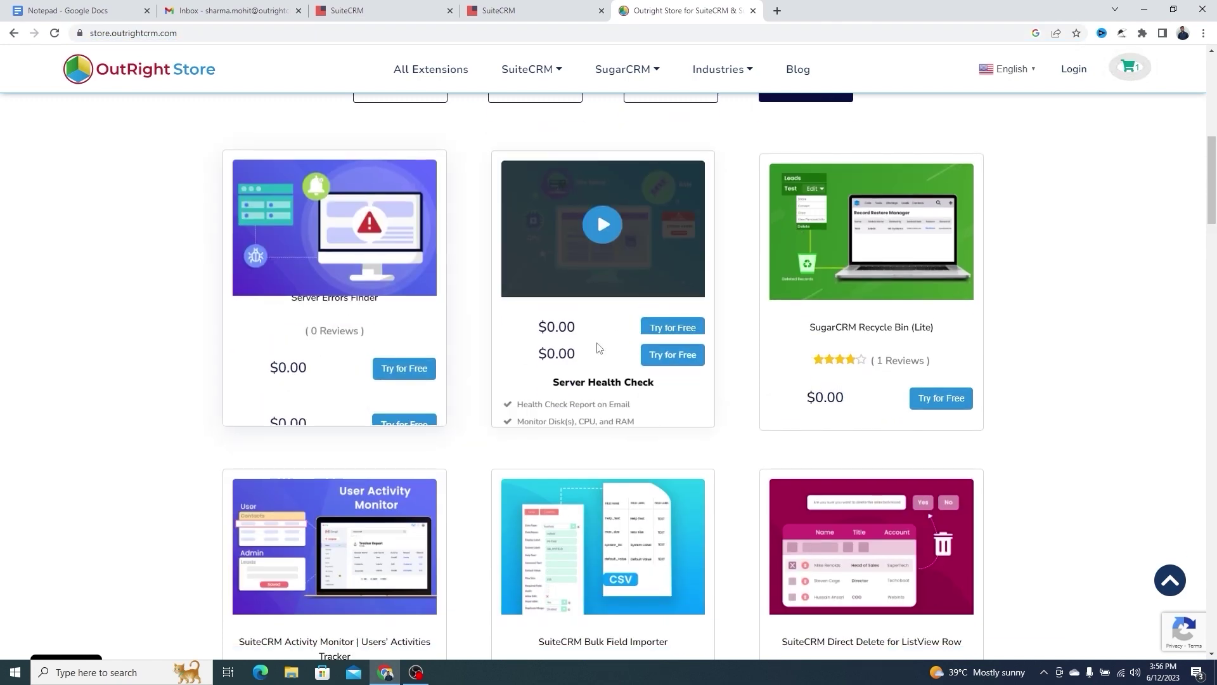
{"action": "scroll", "coordinate": [852, 354], "scroll_direction": "down", "scroll_amount": 3}
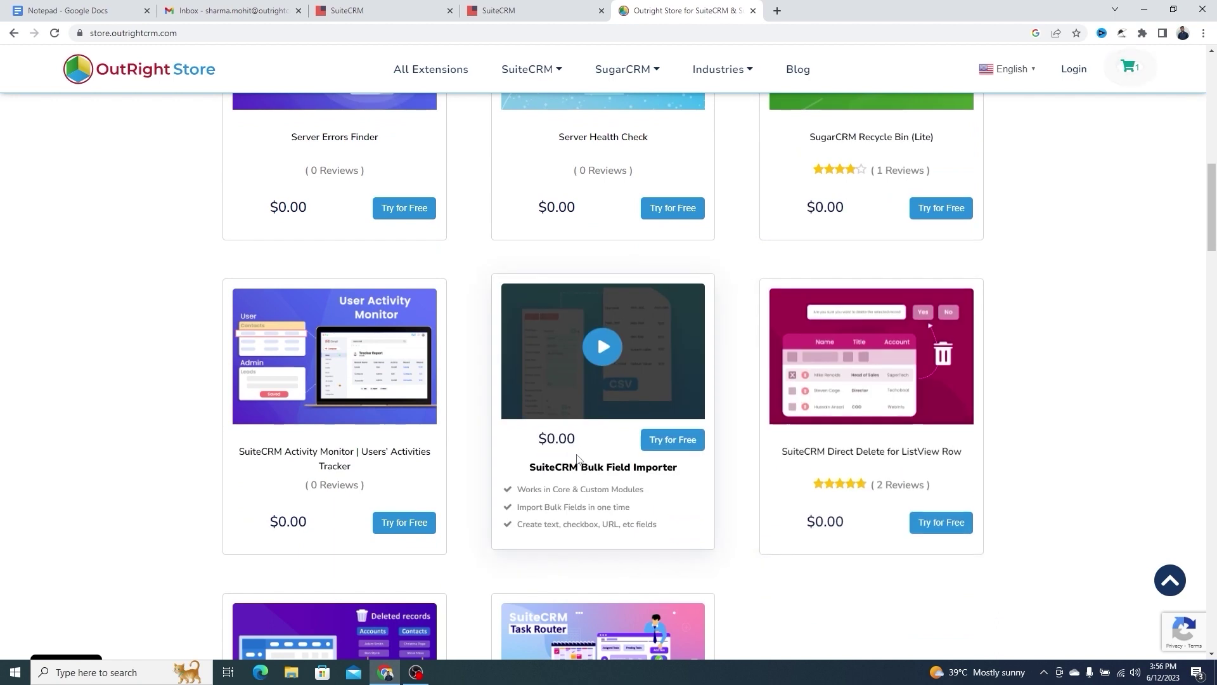
{"action": "scroll", "coordinate": [326, 503], "scroll_direction": "down", "scroll_amount": 5}
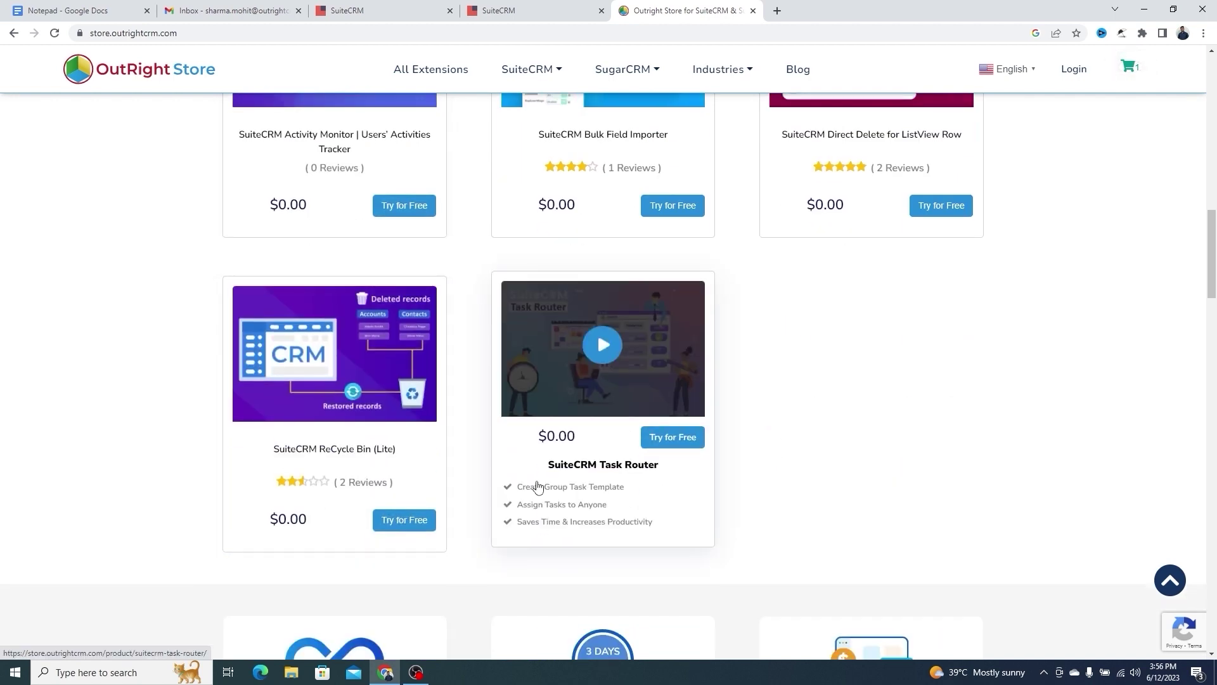
{"action": "scroll", "coordinate": [536, 484], "scroll_direction": "down", "scroll_amount": 1}
{"action": "scroll", "coordinate": [570, 384], "scroll_direction": "up", "scroll_amount": 1}
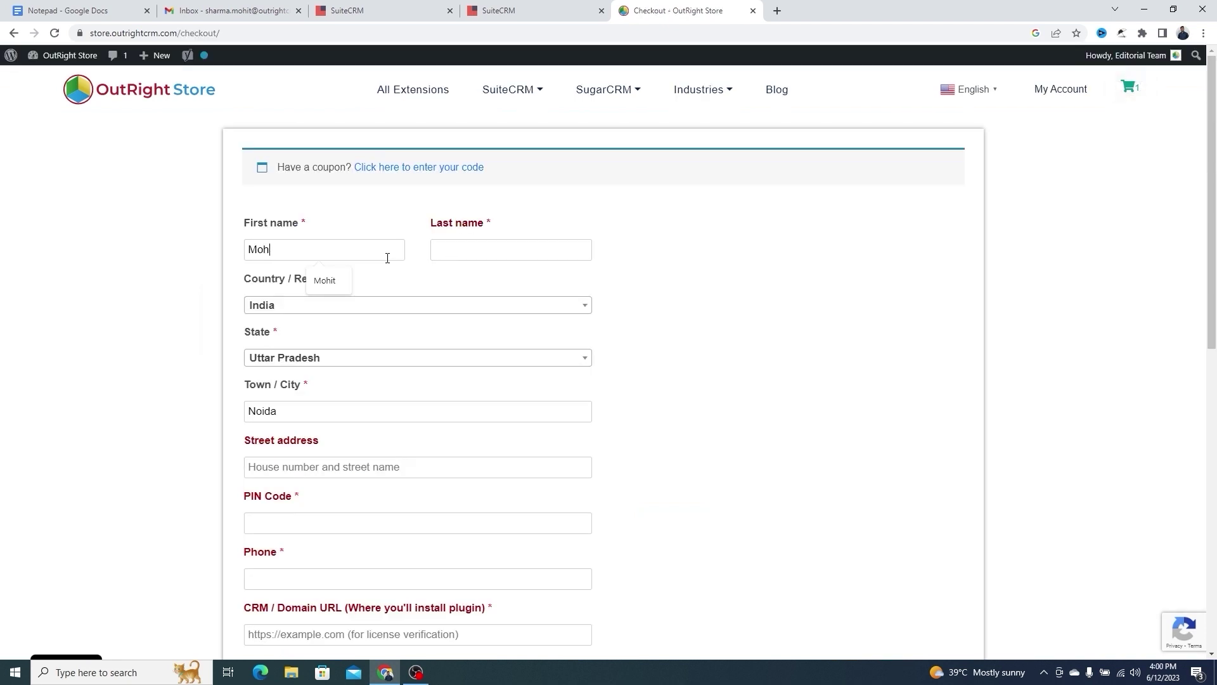
{"action": "key", "text": "Tab"}
Enter the billing last name, confirm country and state, and fill the street address and PIN code
{"action": "type", "text": "Sharma"}
{"action": "key", "text": "Tab"}
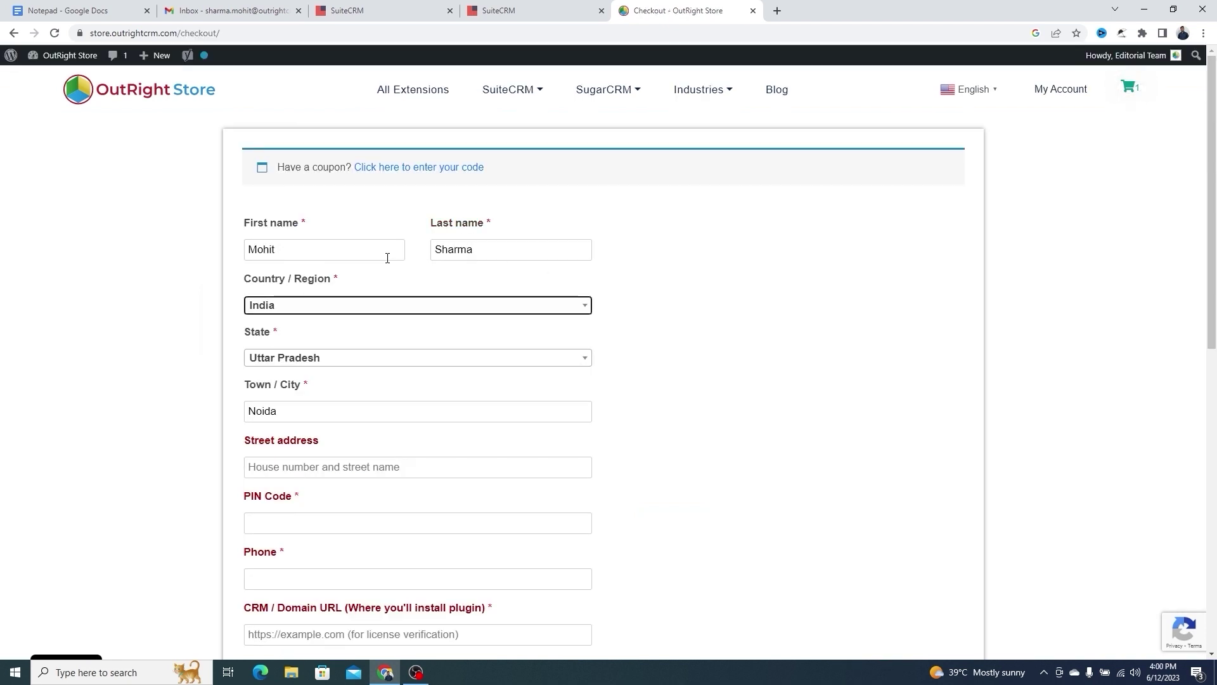
{"action": "double_click", "coordinate": [374, 308]}
{"action": "double_click", "coordinate": [368, 356]}
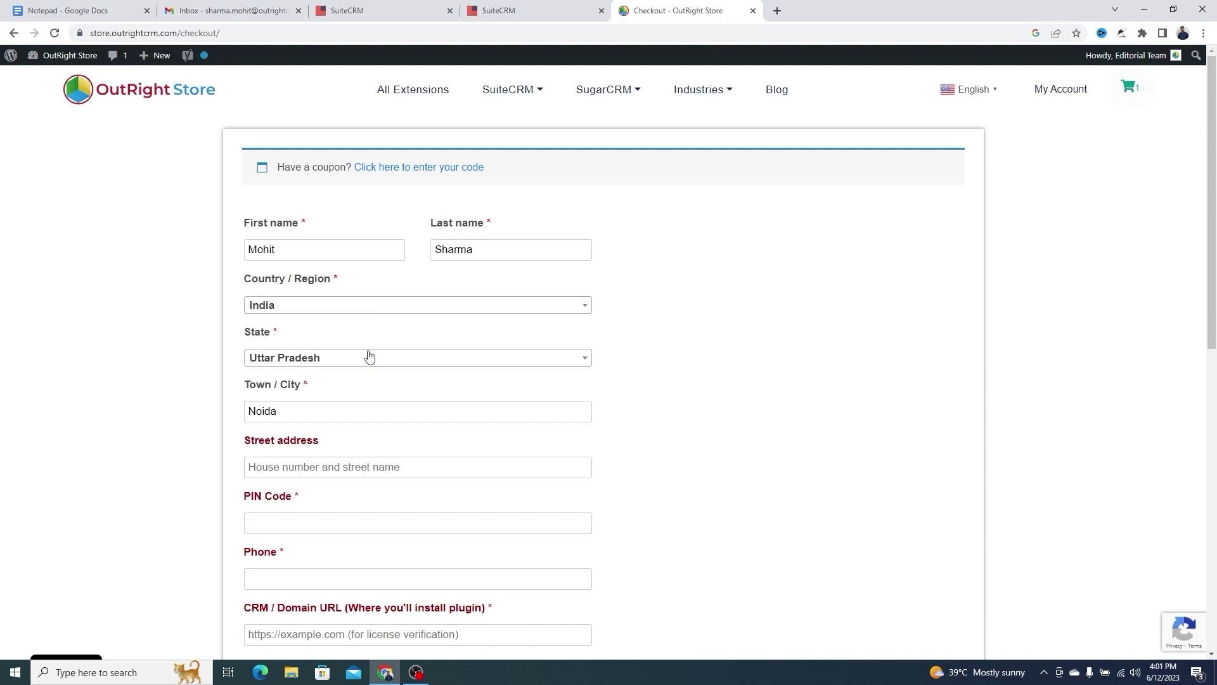
{"action": "scroll", "coordinate": [369, 355], "scroll_direction": "down", "scroll_amount": 3}
{"action": "left_click", "coordinate": [336, 291]}
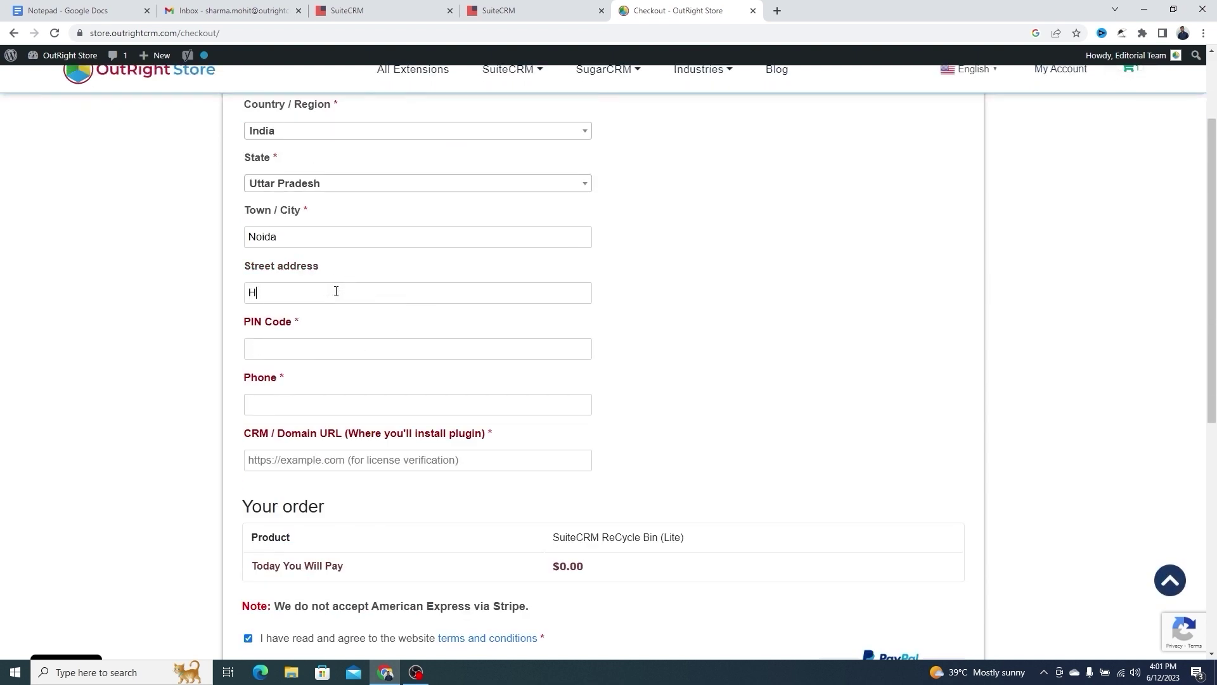
{"action": "left_click", "coordinate": [342, 348]}
{"action": "type", "text": "201301"}
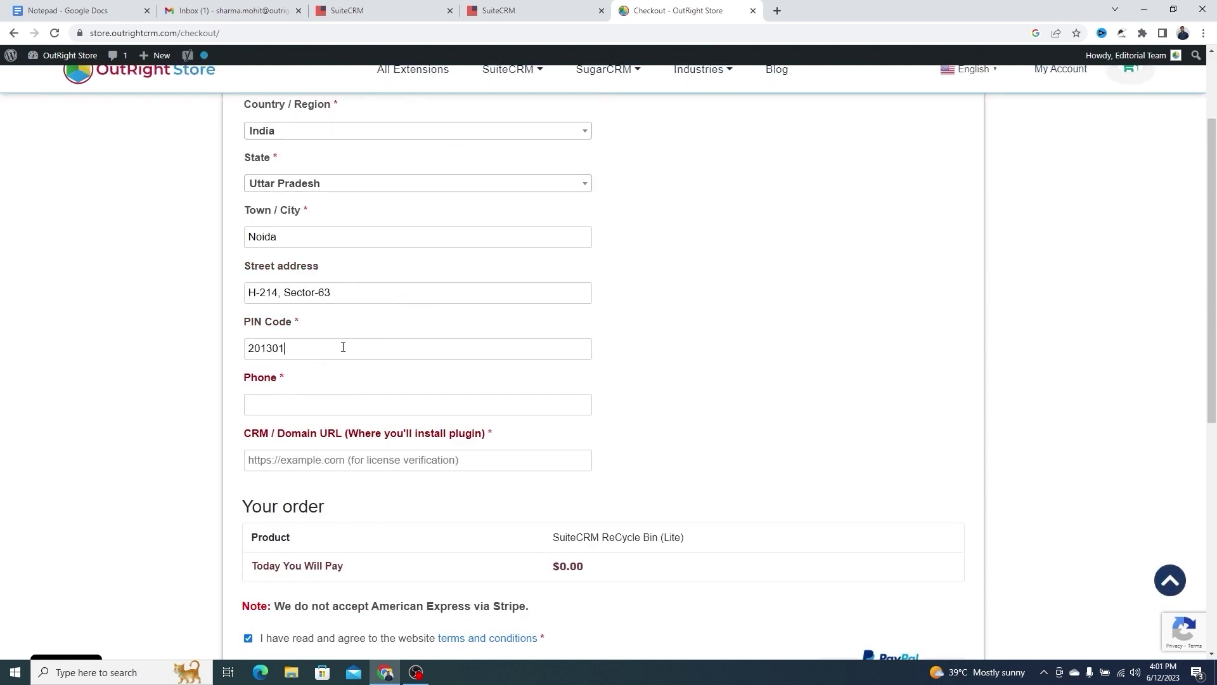
{"action": "left_click", "coordinate": [337, 405]}
{"action": "type", "text": "701"}
{"action": "left_click", "coordinate": [336, 435]}
{"action": "left_click", "coordinate": [340, 462]}
{"action": "left_click", "coordinate": [444, 489]}
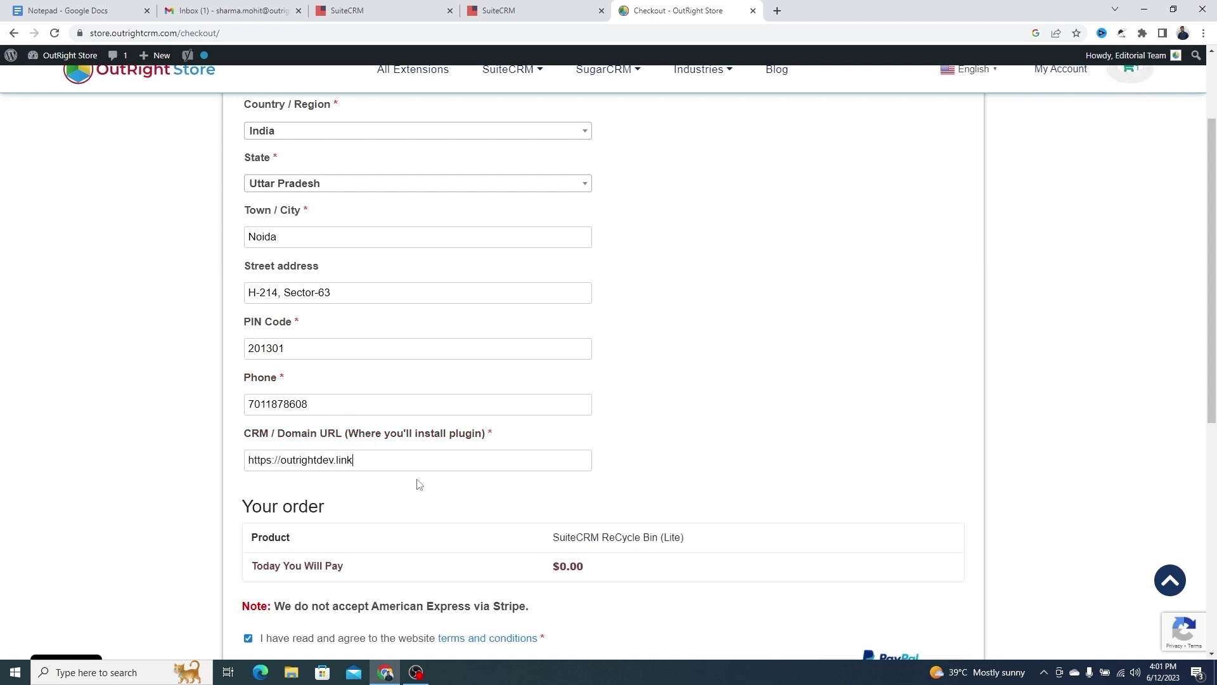
{"action": "scroll", "coordinate": [412, 482], "scroll_direction": "down", "scroll_amount": 2}
{"action": "scroll", "coordinate": [287, 425], "scroll_direction": "down", "scroll_amount": 2}
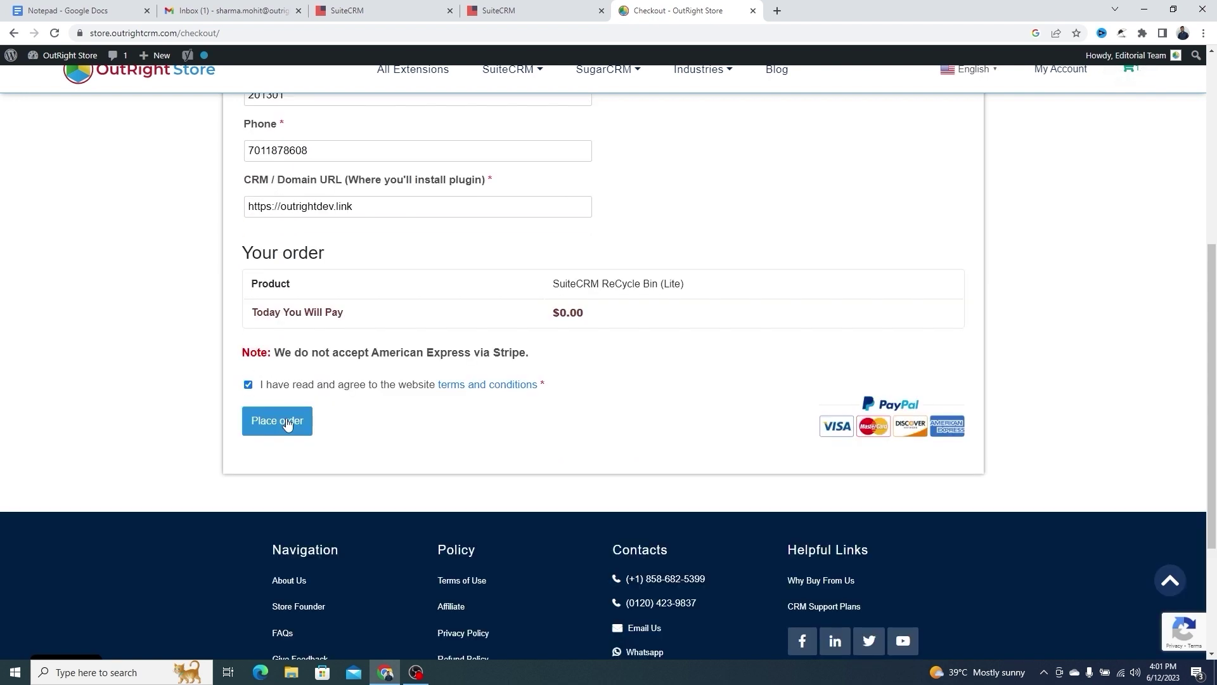
{"action": "left_click", "coordinate": [287, 424]}
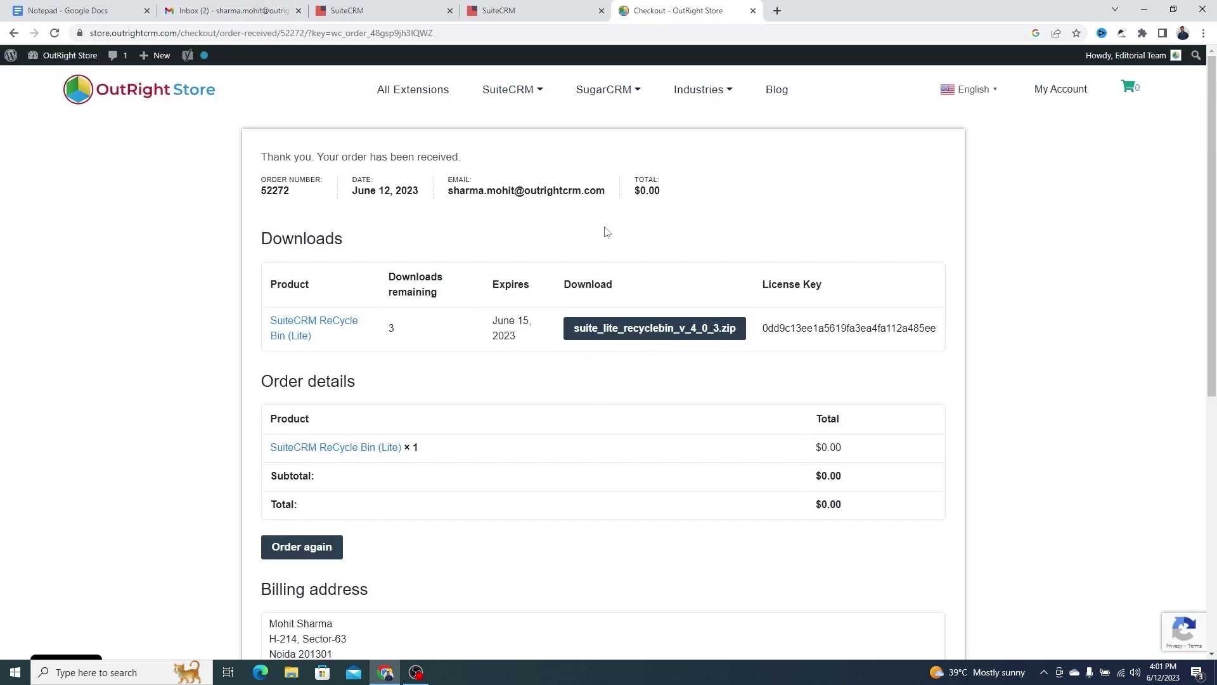
Review the order details and download suite_lite_recyclebin_v_4_0_3.zip
{"action": "triple_click", "coordinate": [409, 190]}
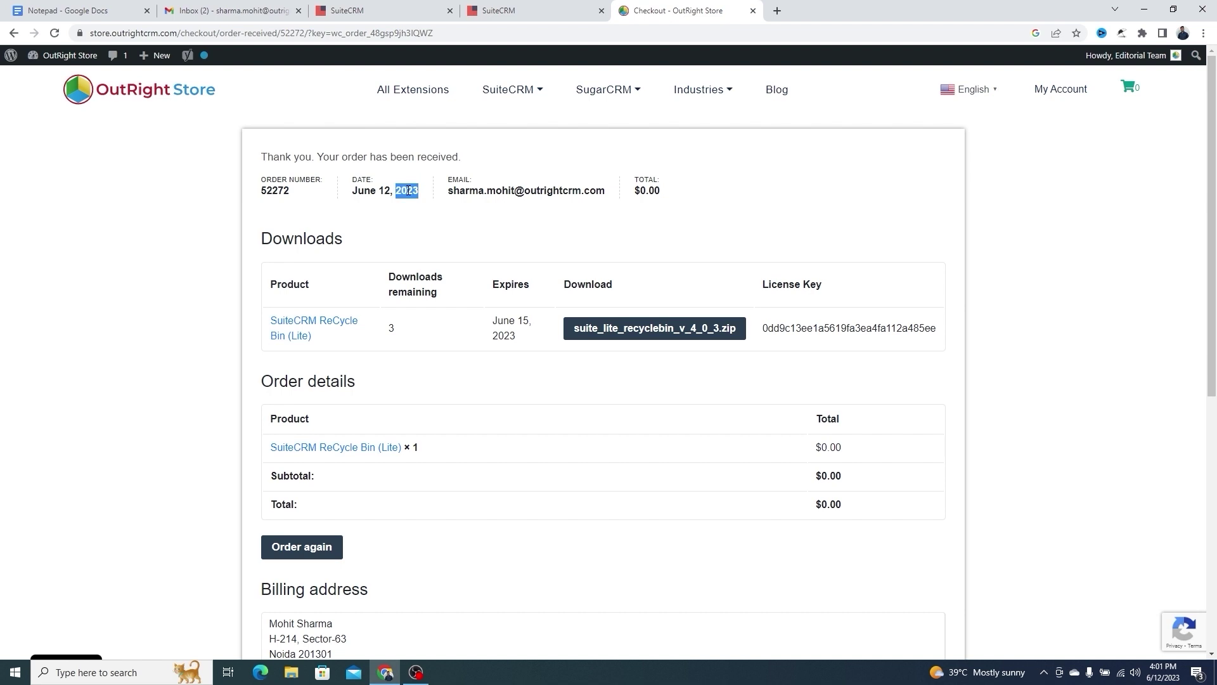
{"action": "left_click", "coordinate": [614, 196]}
{"action": "scroll", "coordinate": [695, 265], "scroll_direction": "down", "scroll_amount": 3}
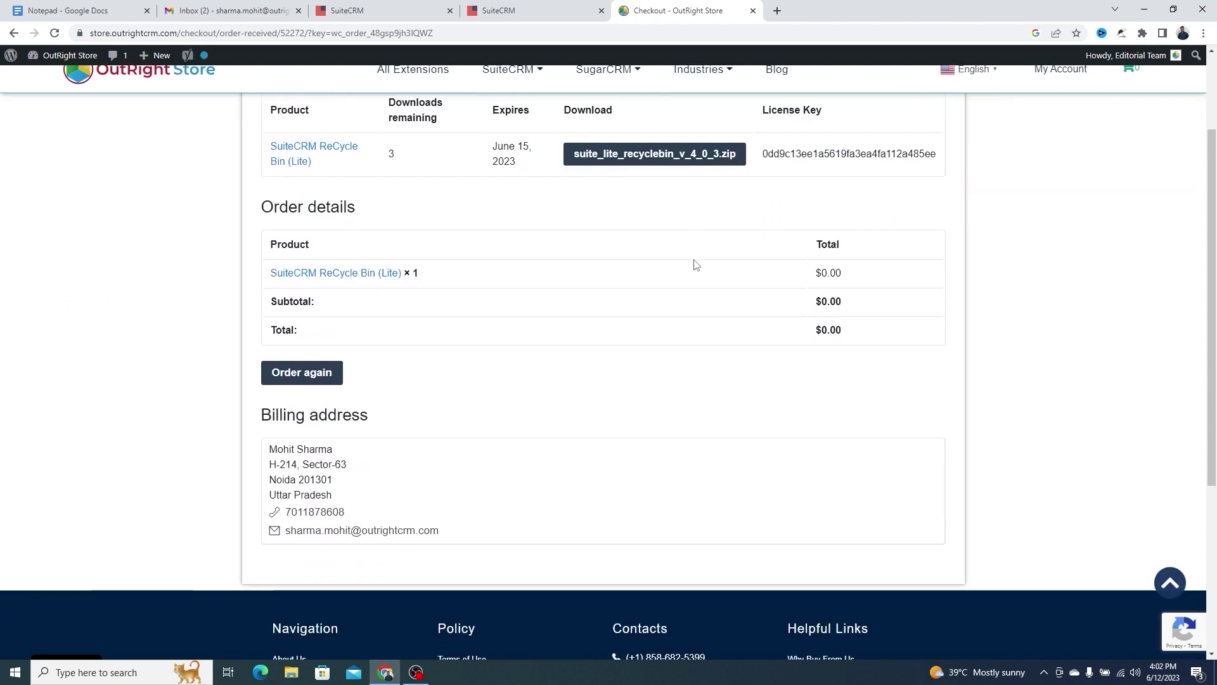
{"action": "scroll", "coordinate": [655, 264], "scroll_direction": "up", "scroll_amount": 1}
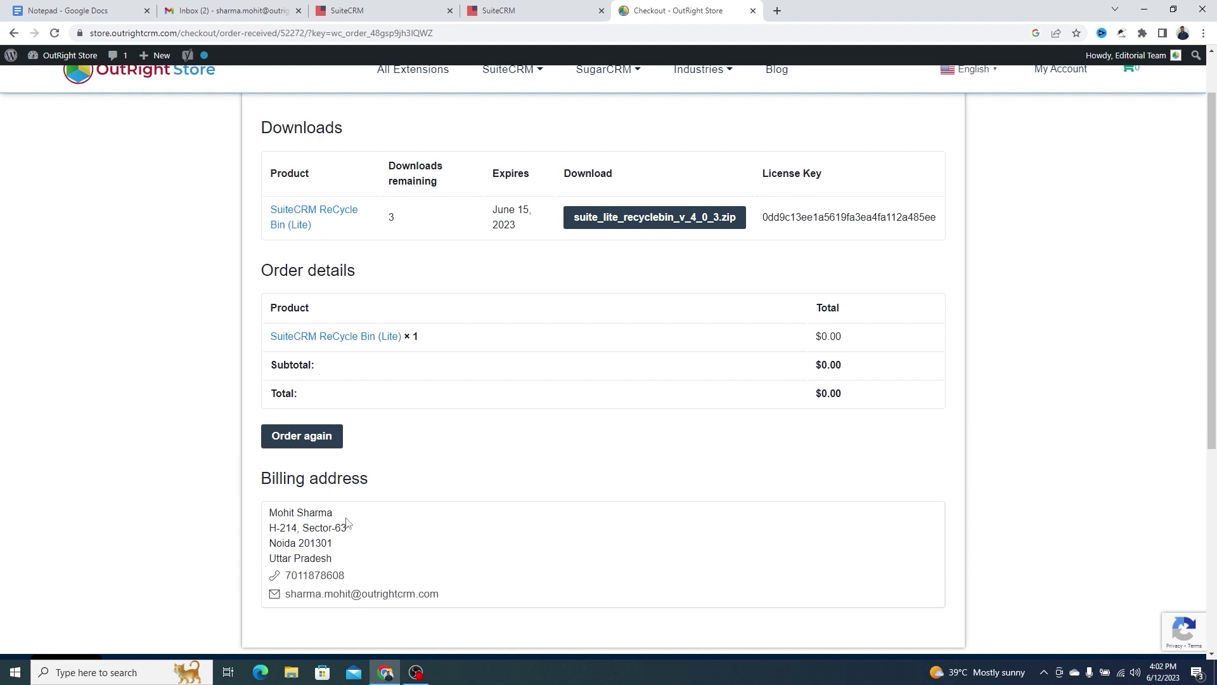
{"action": "scroll", "coordinate": [623, 504], "scroll_direction": "up", "scroll_amount": 2}
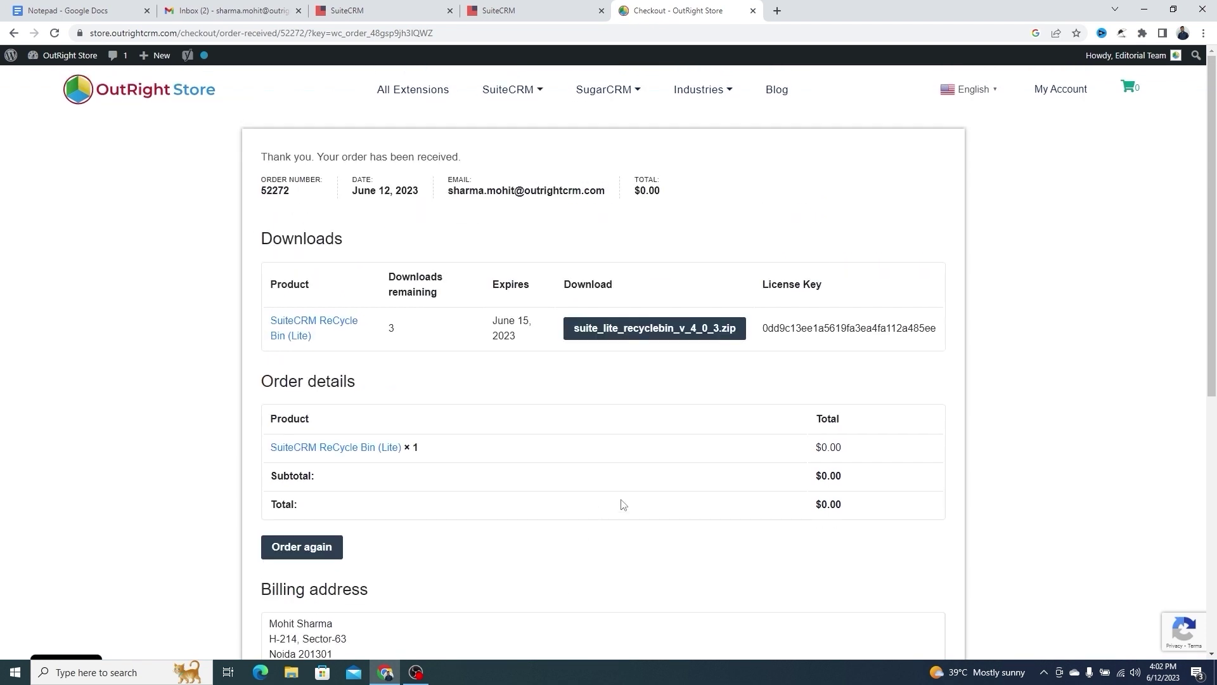
{"action": "left_click", "coordinate": [657, 329]}
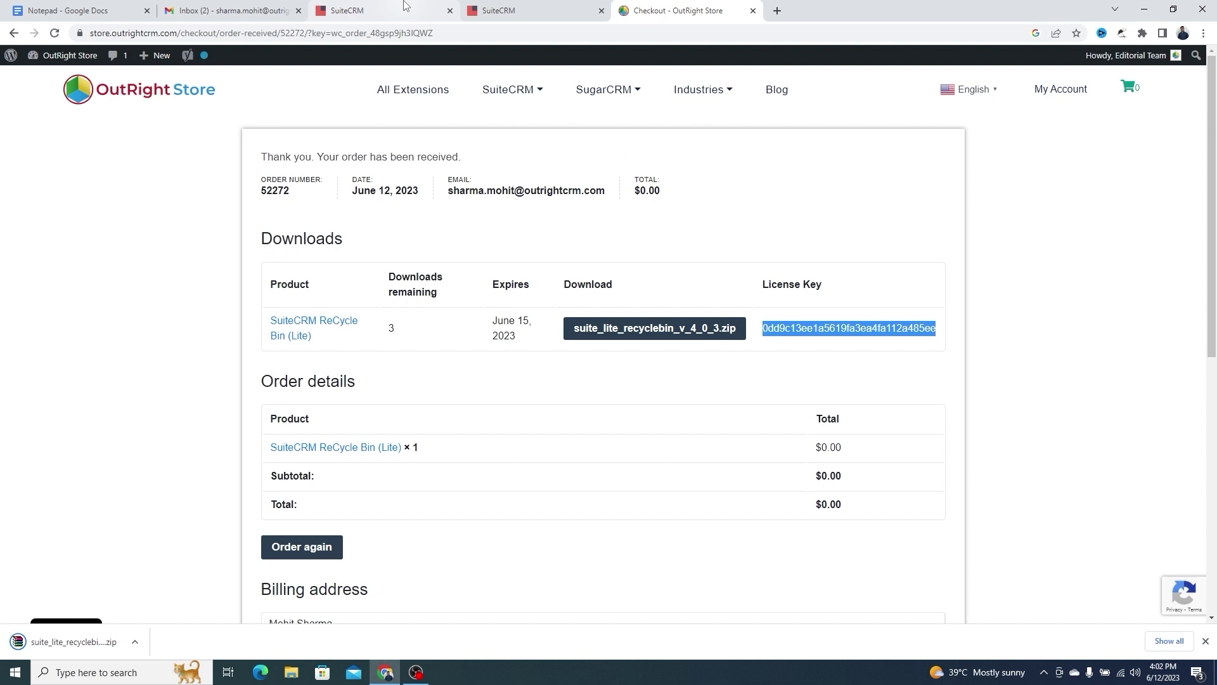
Back in SuiteCRM, open Administration from the admin menu and go to Admin Tools > Module Loader
{"action": "left_click", "coordinate": [410, 8]}
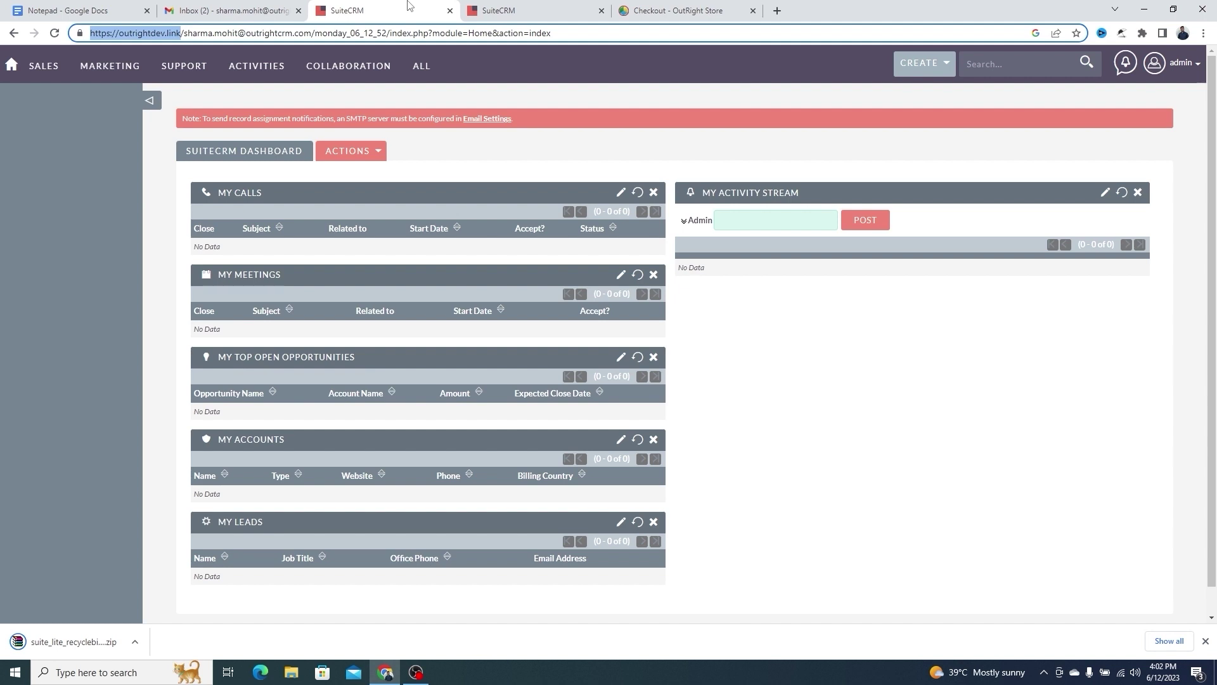
{"action": "left_click", "coordinate": [1174, 63]}
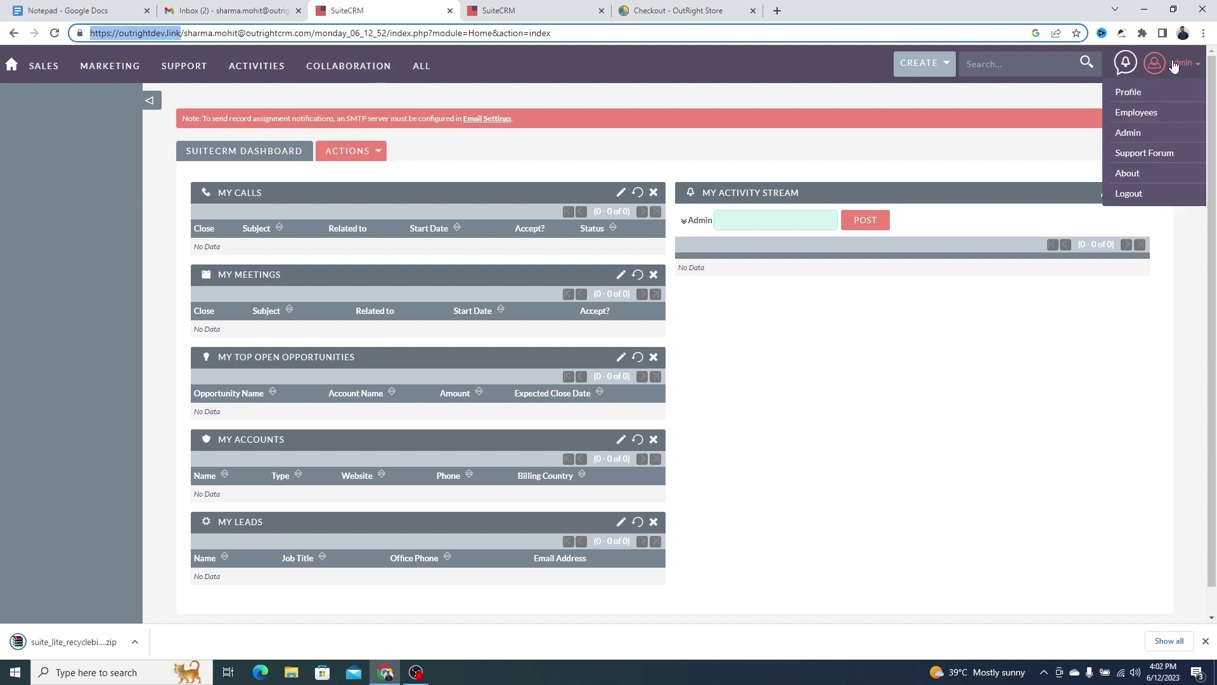
{"action": "left_click", "coordinate": [1128, 132]}
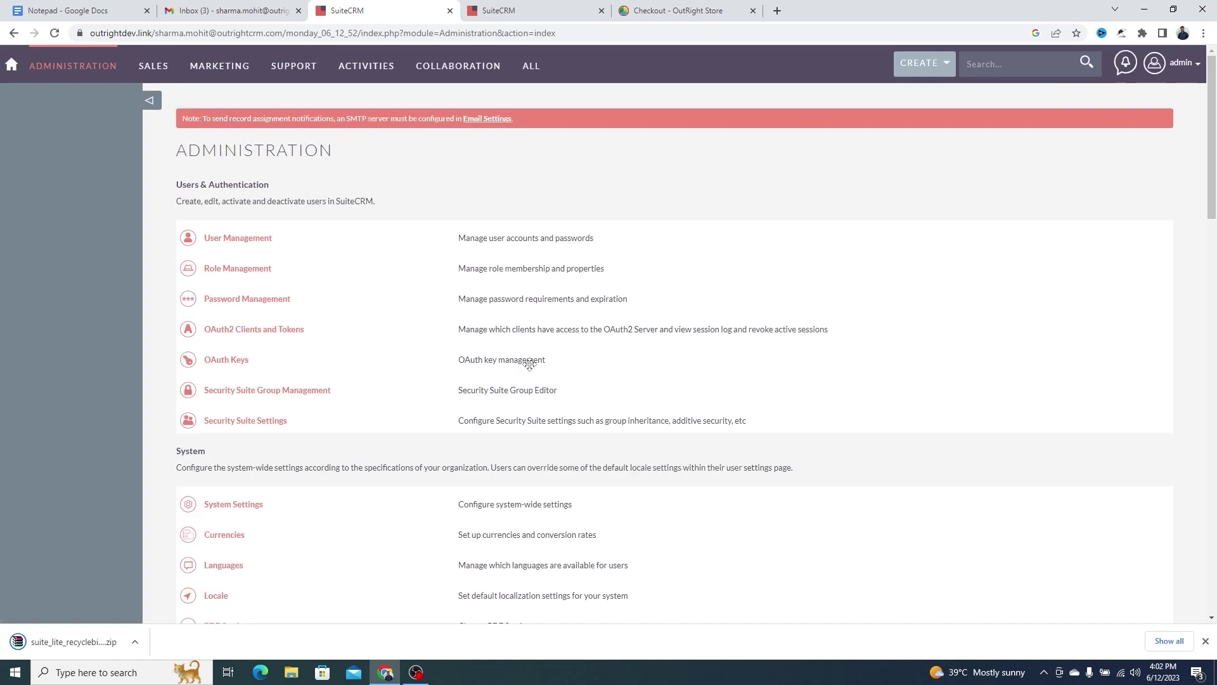
{"action": "scroll", "coordinate": [529, 363], "scroll_direction": "down", "scroll_amount": 10}
{"action": "left_click", "coordinate": [265, 337]}
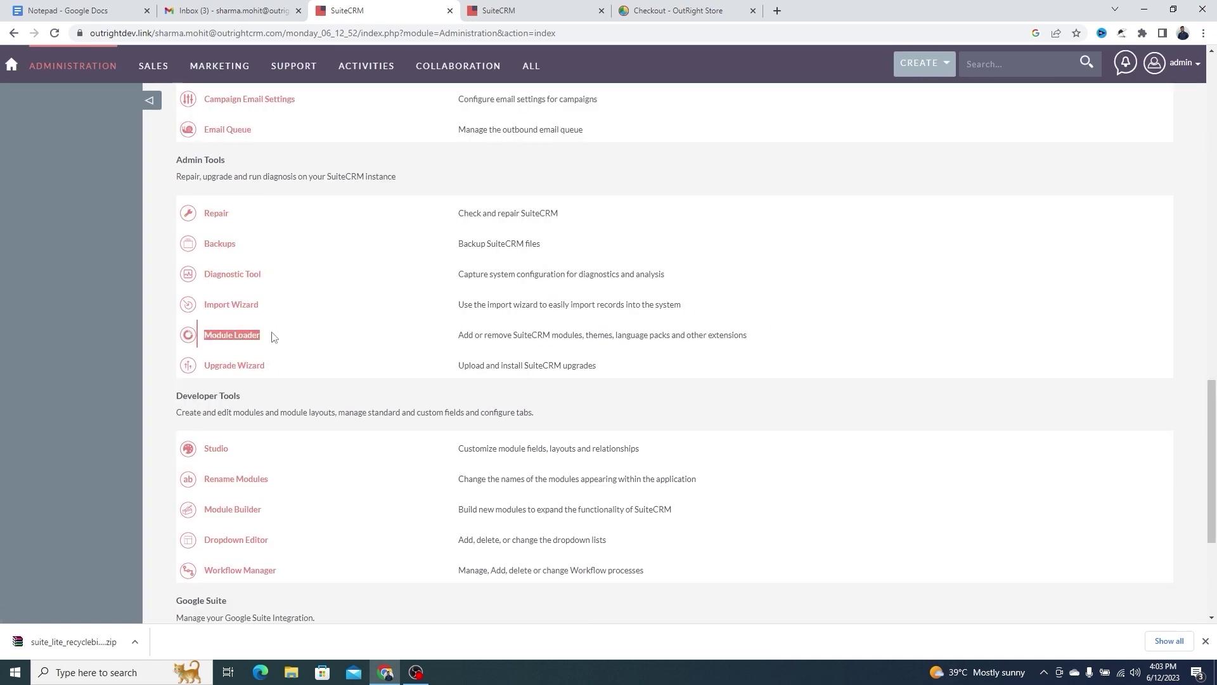
{"action": "left_click", "coordinate": [234, 343]}
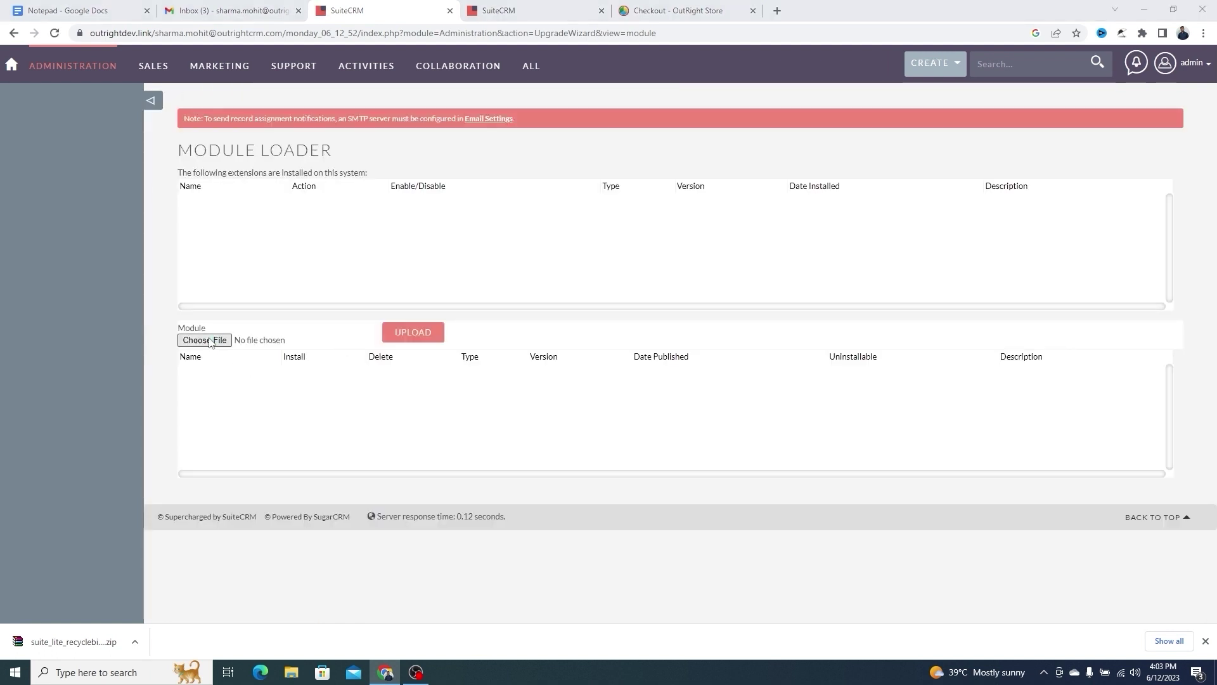
Upload the recycle bin zip from Downloads to the Module Loader
{"action": "left_click", "coordinate": [209, 341]}
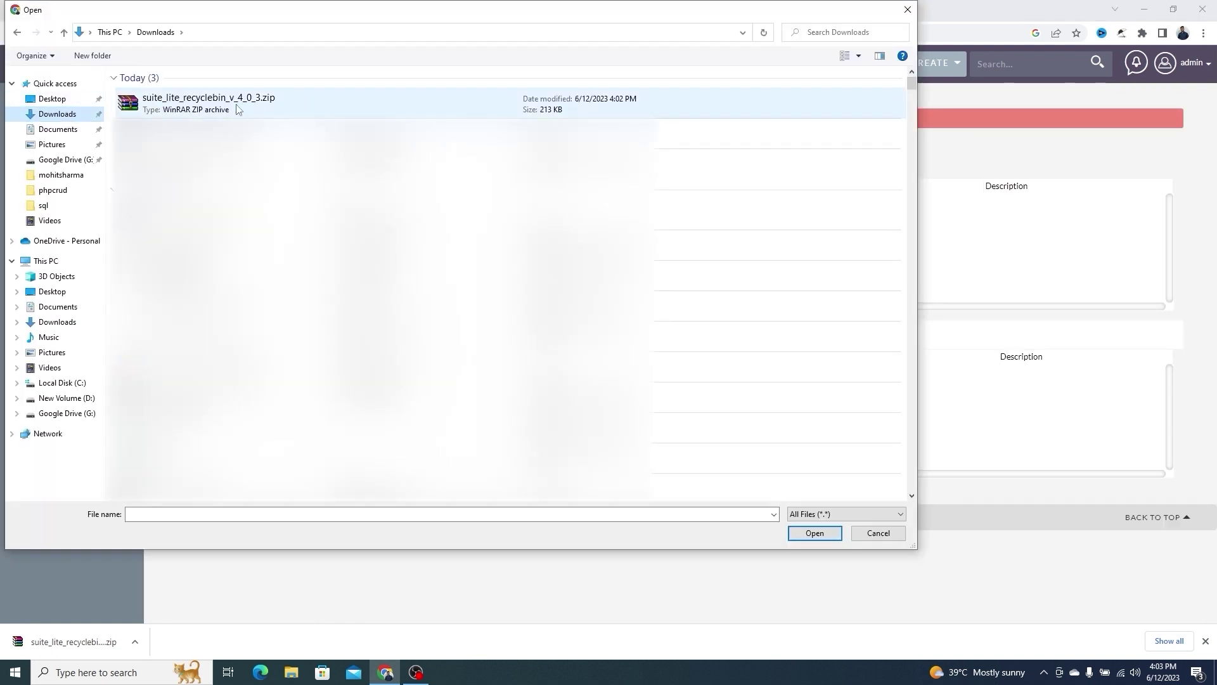
{"action": "left_click", "coordinate": [636, 96]}
{"action": "left_click", "coordinate": [789, 532]}
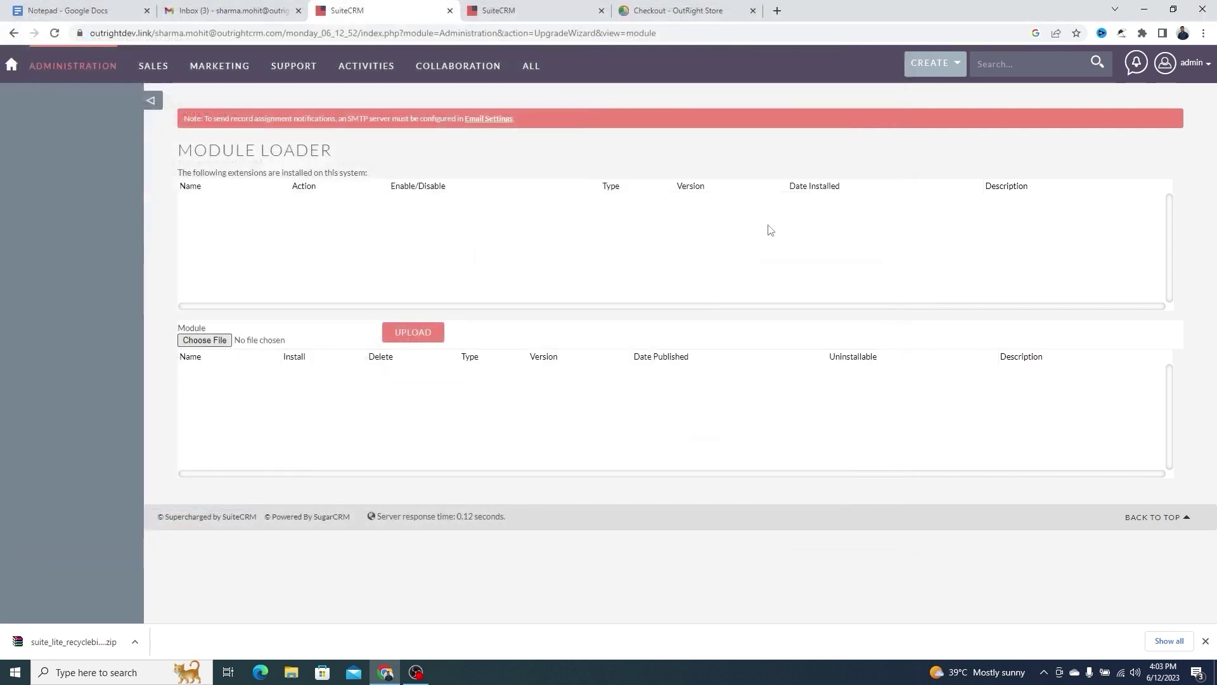
{"action": "left_click", "coordinate": [420, 340]}
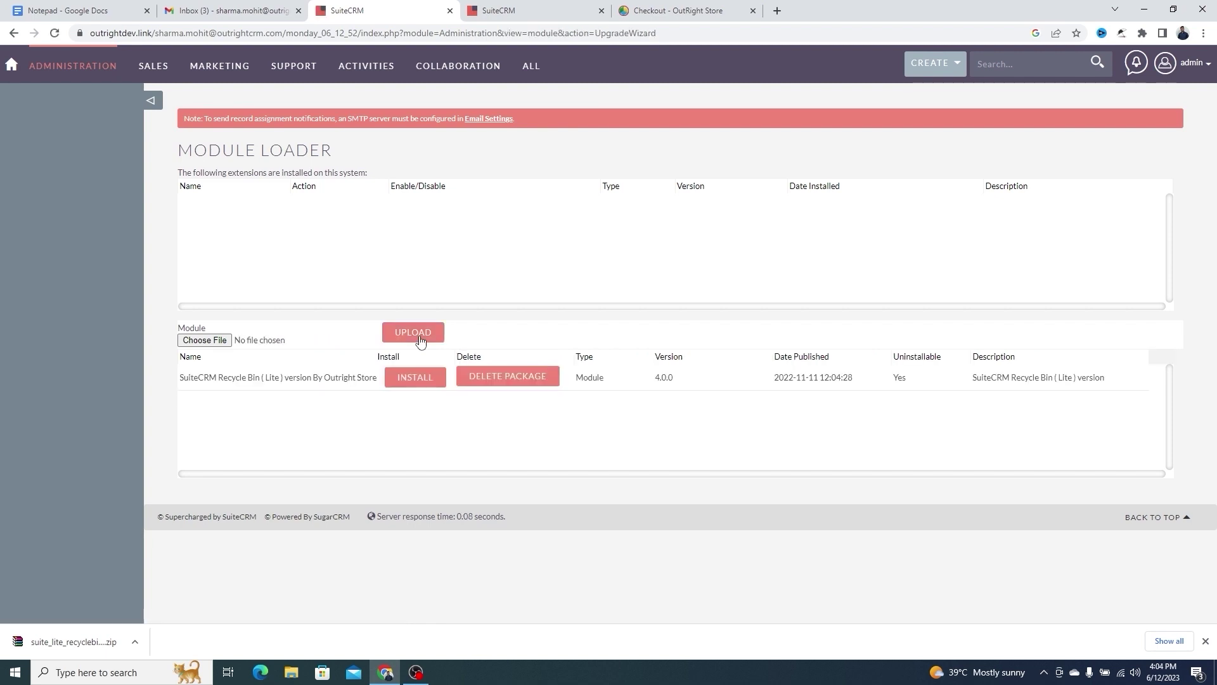
Install and commit the SuiteCRM Recycle Bin (Lite) 4.0.0 package
{"action": "triple_click", "coordinate": [366, 377]}
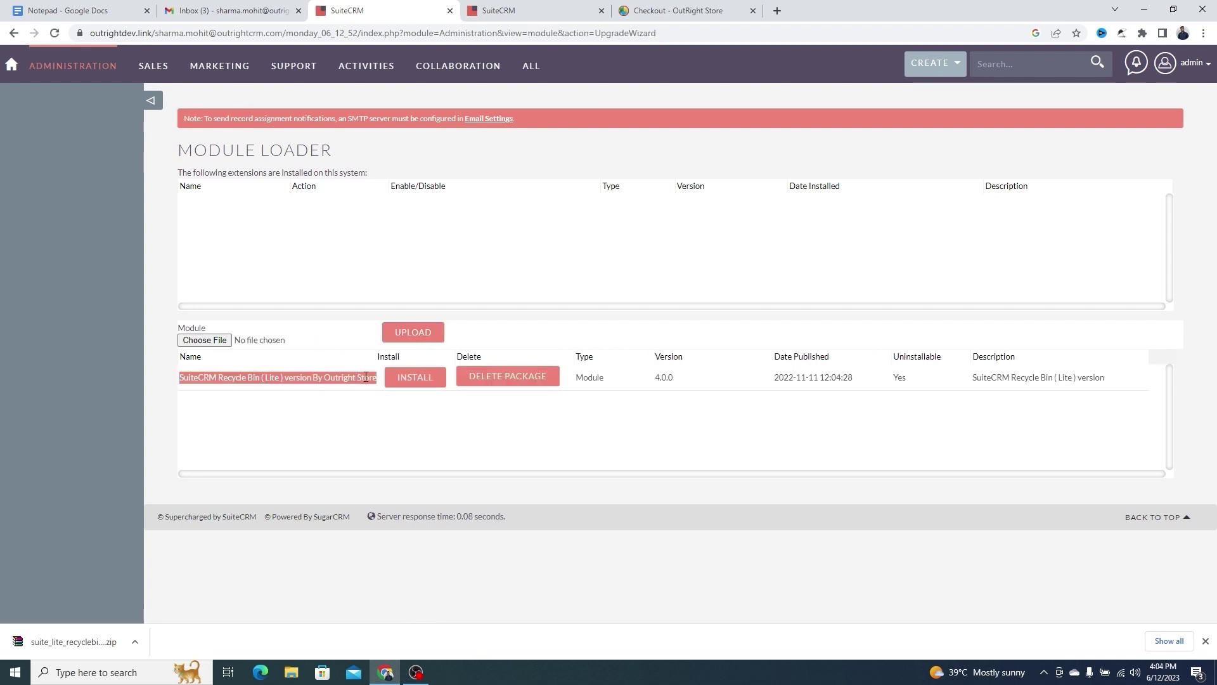
{"action": "left_click", "coordinate": [420, 384]}
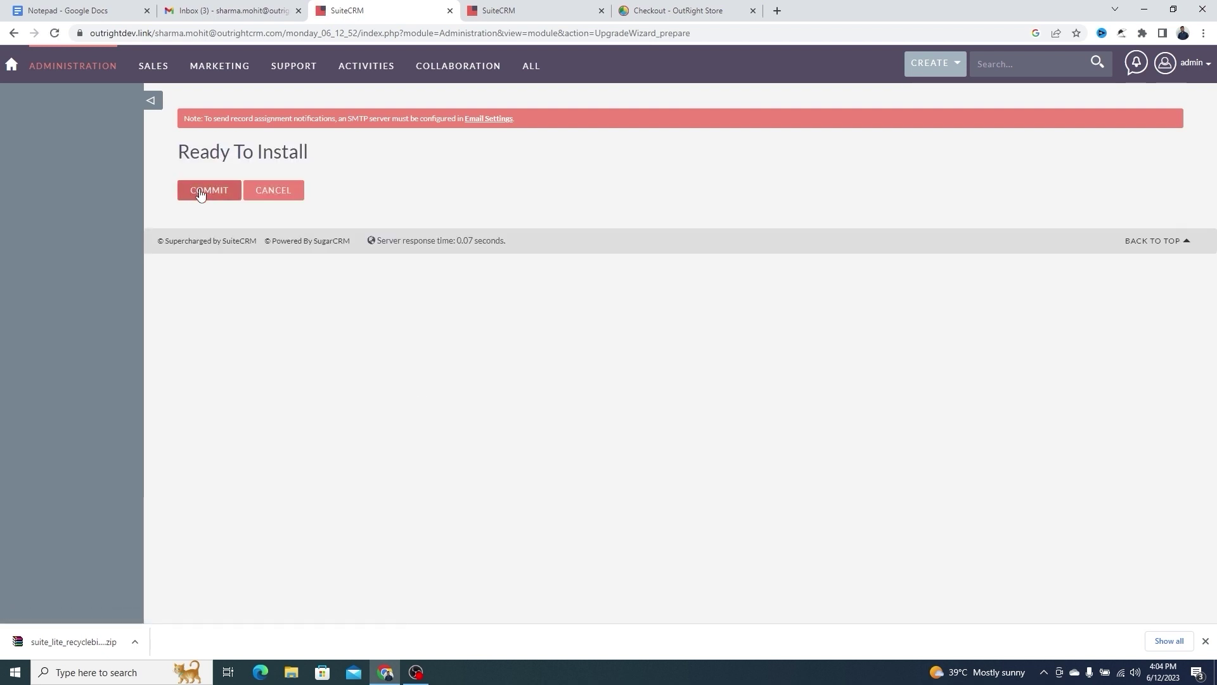
{"action": "left_click", "coordinate": [200, 194]}
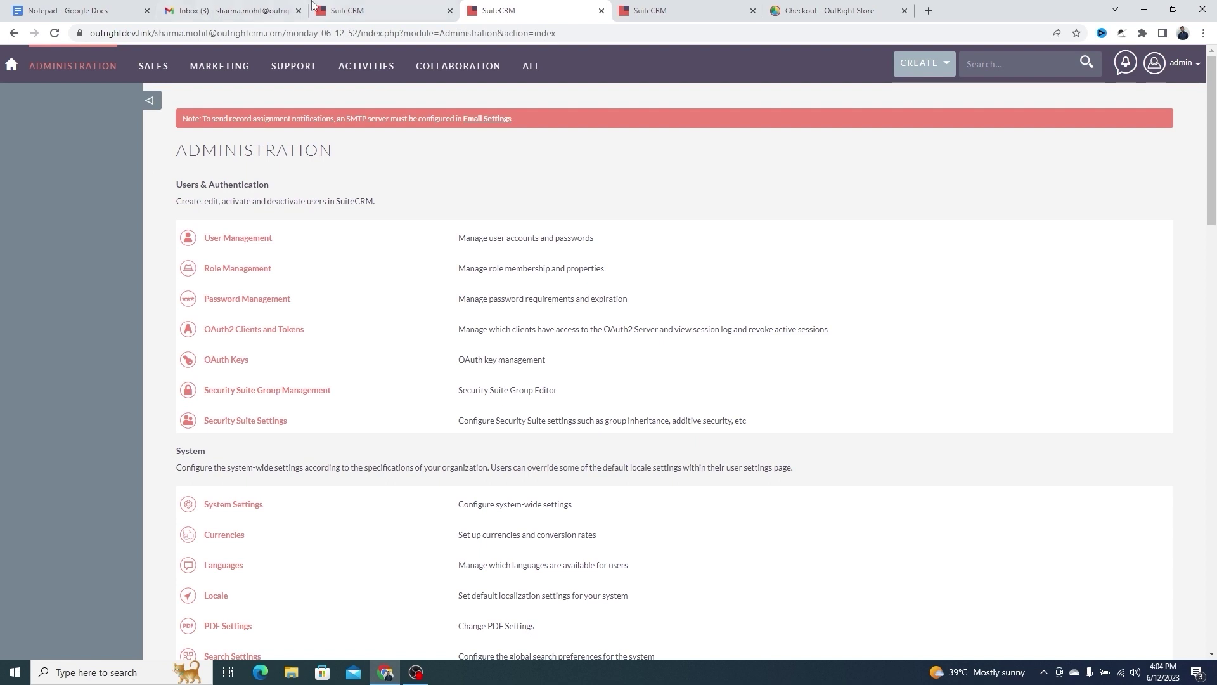
Close the duplicate tab and check the Record Restore section shows License Activated
{"action": "left_click", "coordinate": [450, 11]}
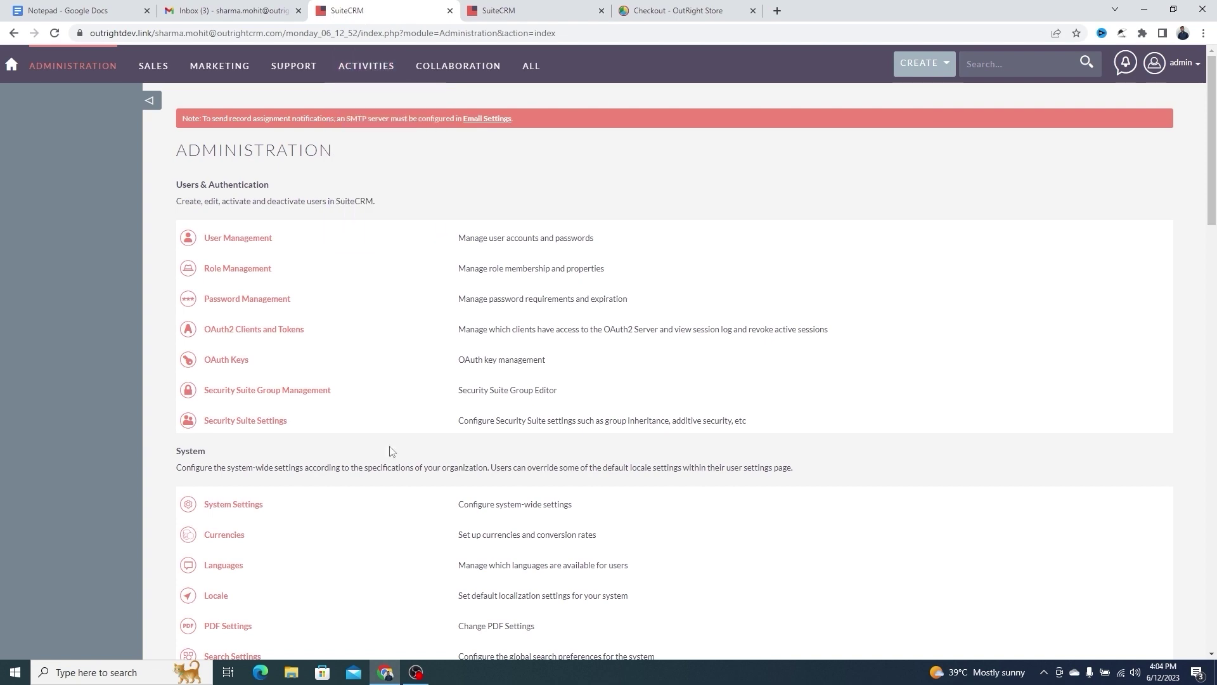
{"action": "scroll", "coordinate": [390, 468], "scroll_direction": "down", "scroll_amount": 20}
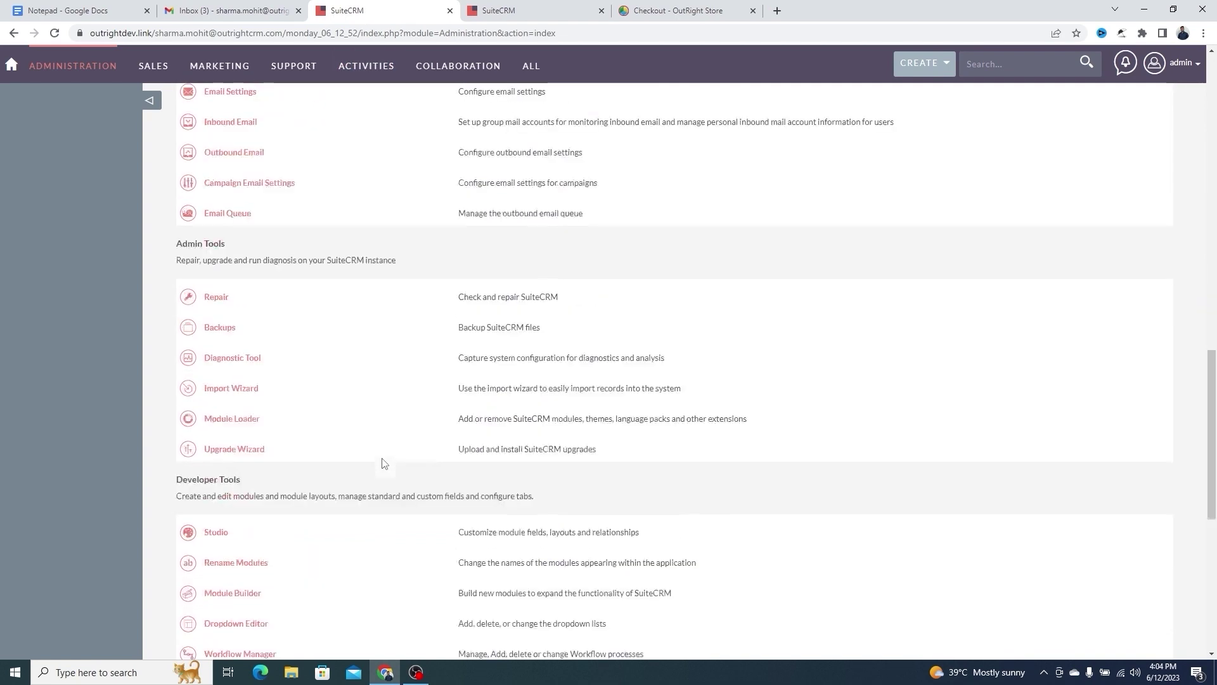
{"action": "scroll", "coordinate": [382, 463], "scroll_direction": "down", "scroll_amount": 3}
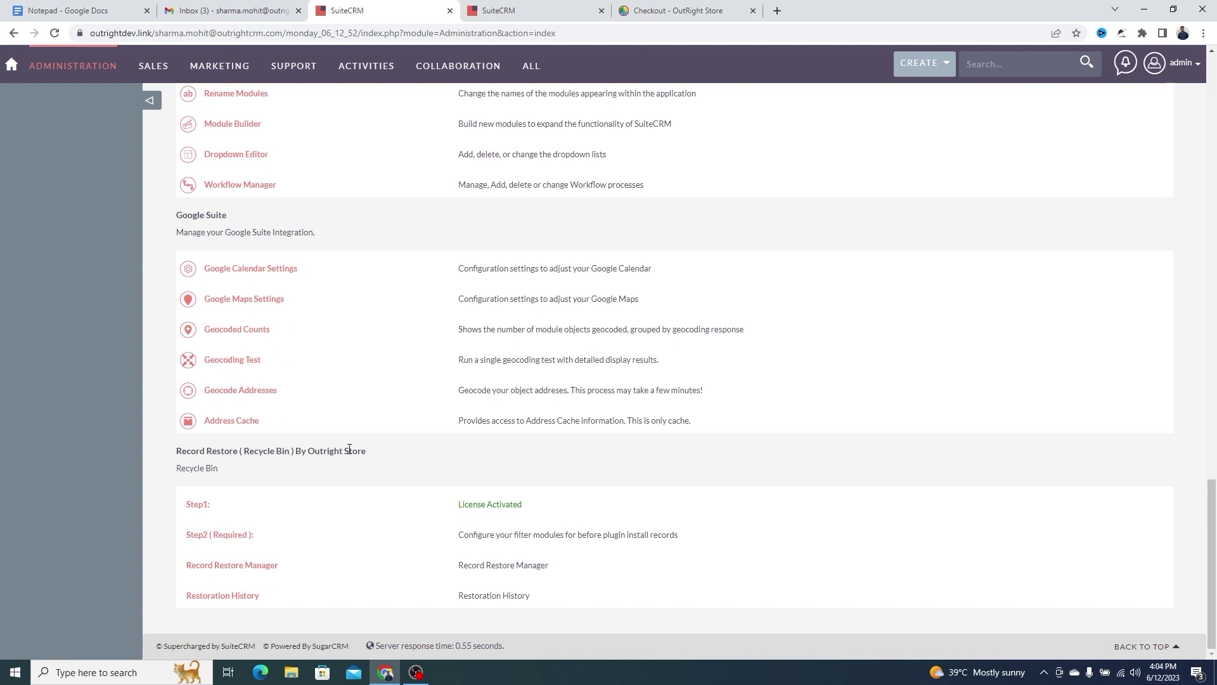
{"action": "triple_click", "coordinate": [355, 447]}
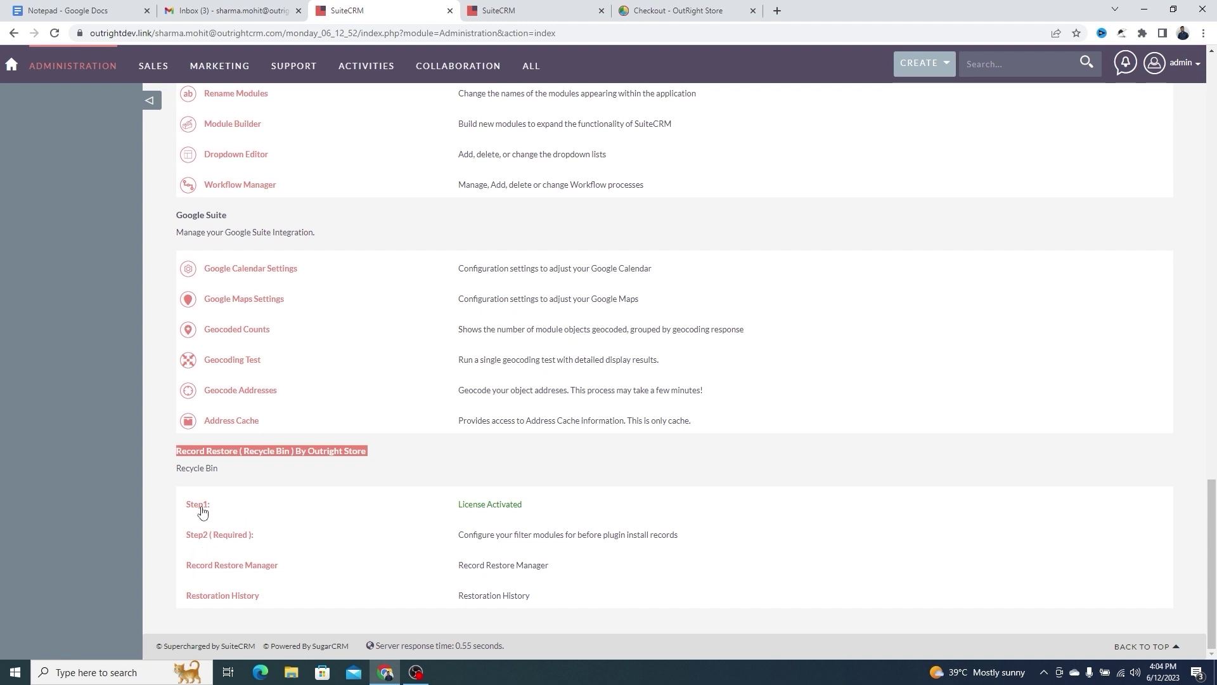
{"action": "triple_click", "coordinate": [511, 505]}
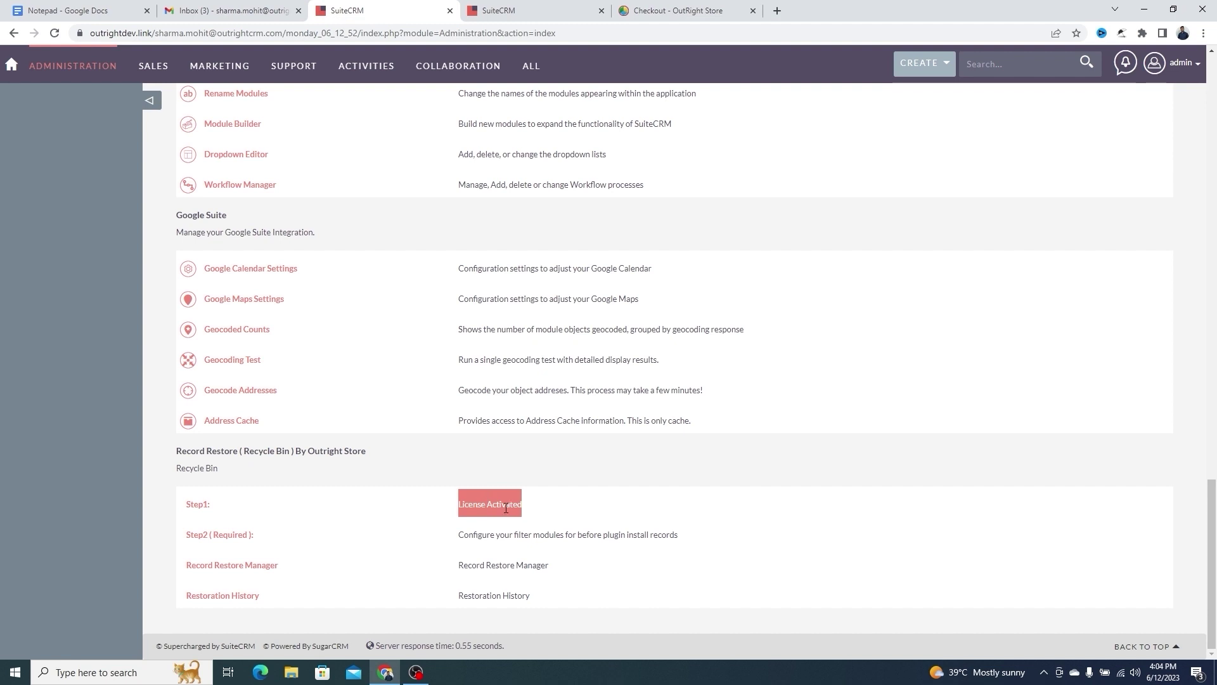
Open the Step2 (Required) module filter configuration in a new tab
{"action": "left_click", "coordinate": [268, 539]}
{"action": "triple_click", "coordinate": [271, 538]}
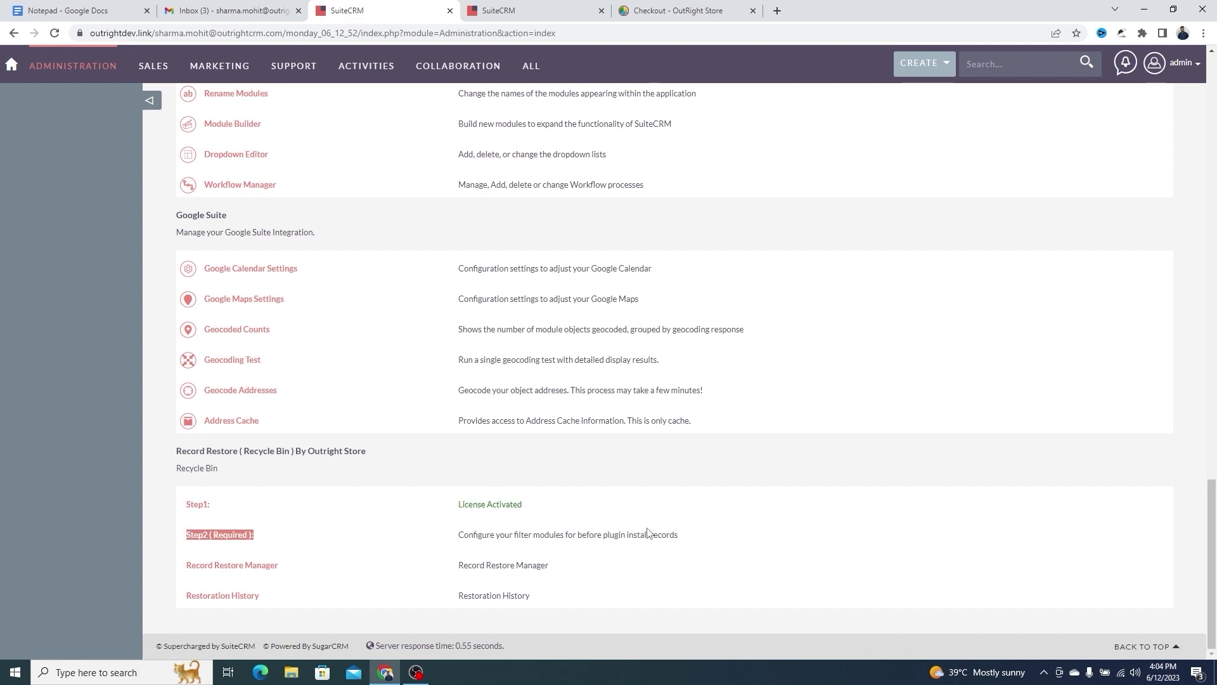
{"action": "left_click", "coordinate": [689, 540]}
{"action": "triple_click", "coordinate": [689, 540]}
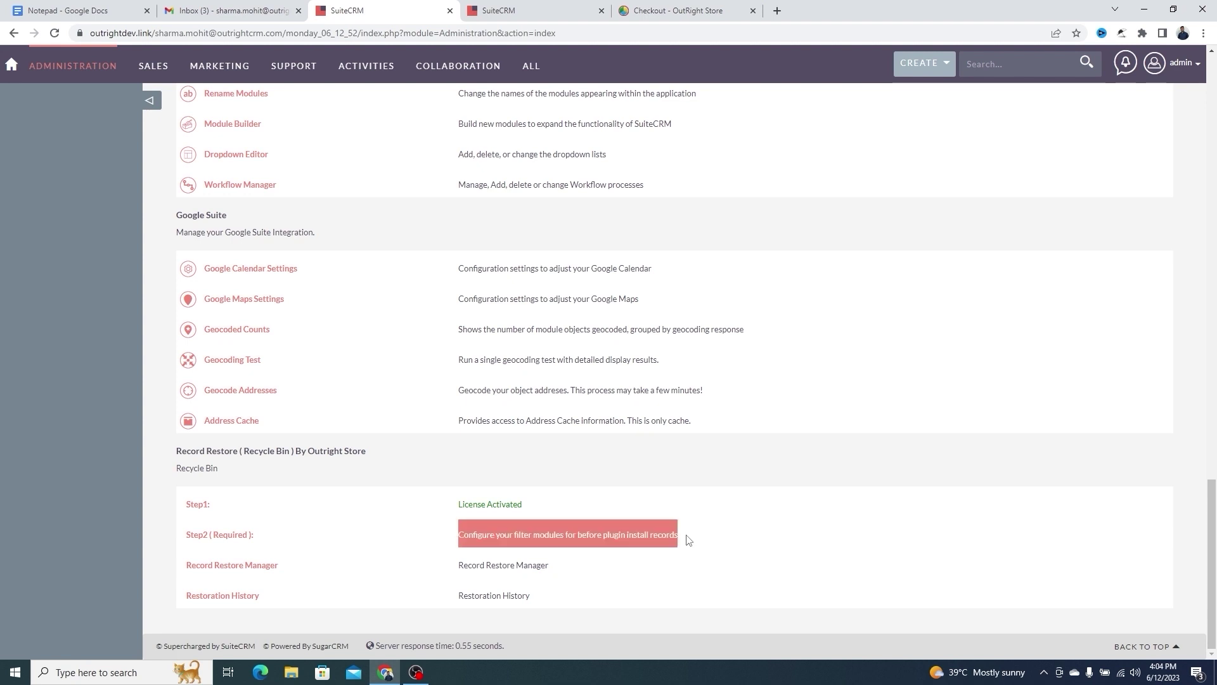
{"action": "middle_click", "coordinate": [232, 535]}
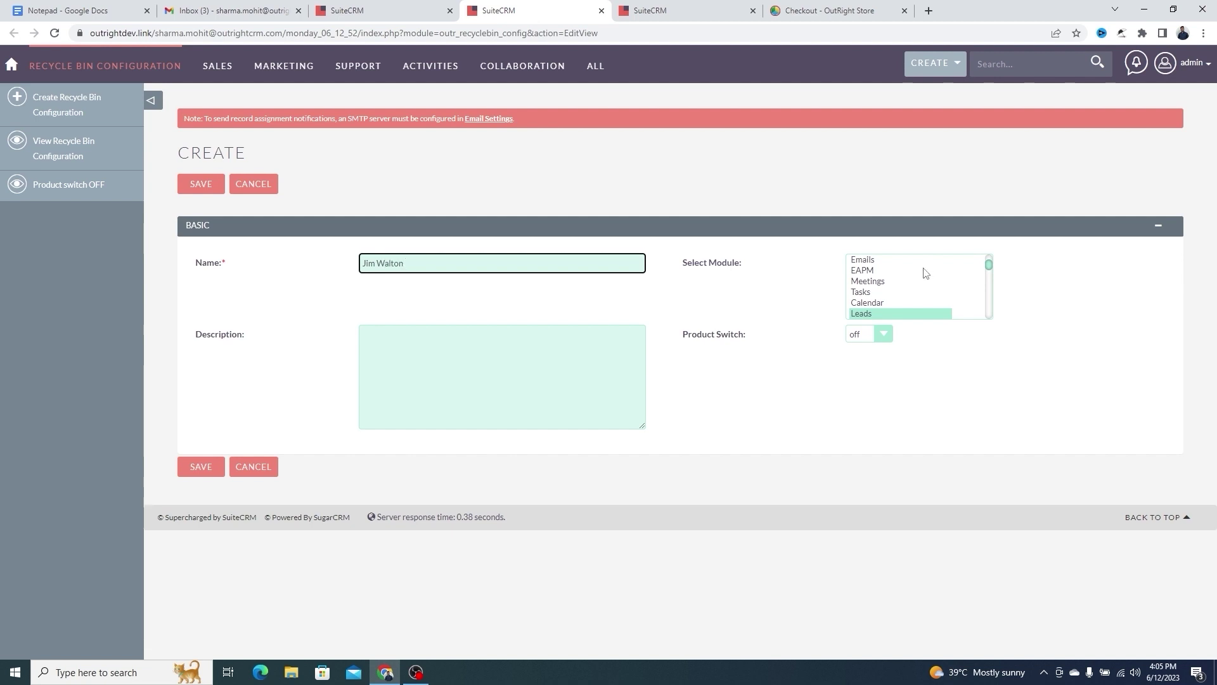
Select modules EAPM through Leads and turn the Product Switch on
{"action": "triple_click", "coordinate": [730, 263]}
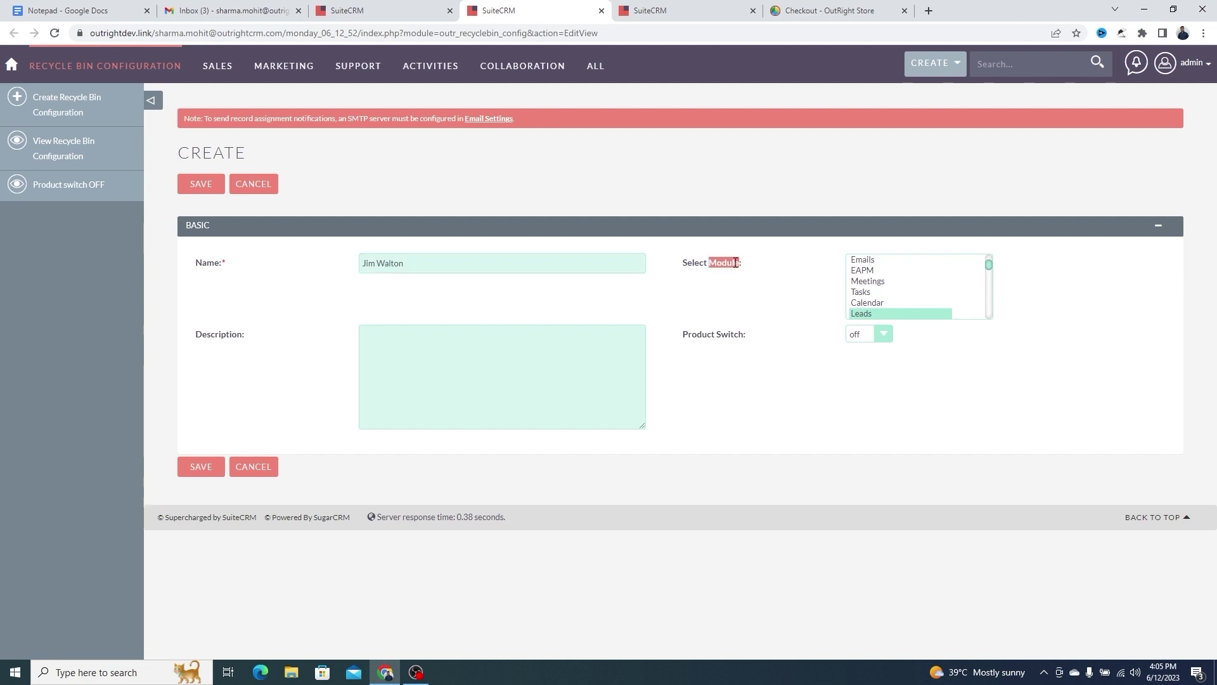
{"action": "scroll", "coordinate": [895, 300], "scroll_direction": "down", "scroll_amount": 5}
{"action": "scroll", "coordinate": [895, 298], "scroll_direction": "up", "scroll_amount": 8}
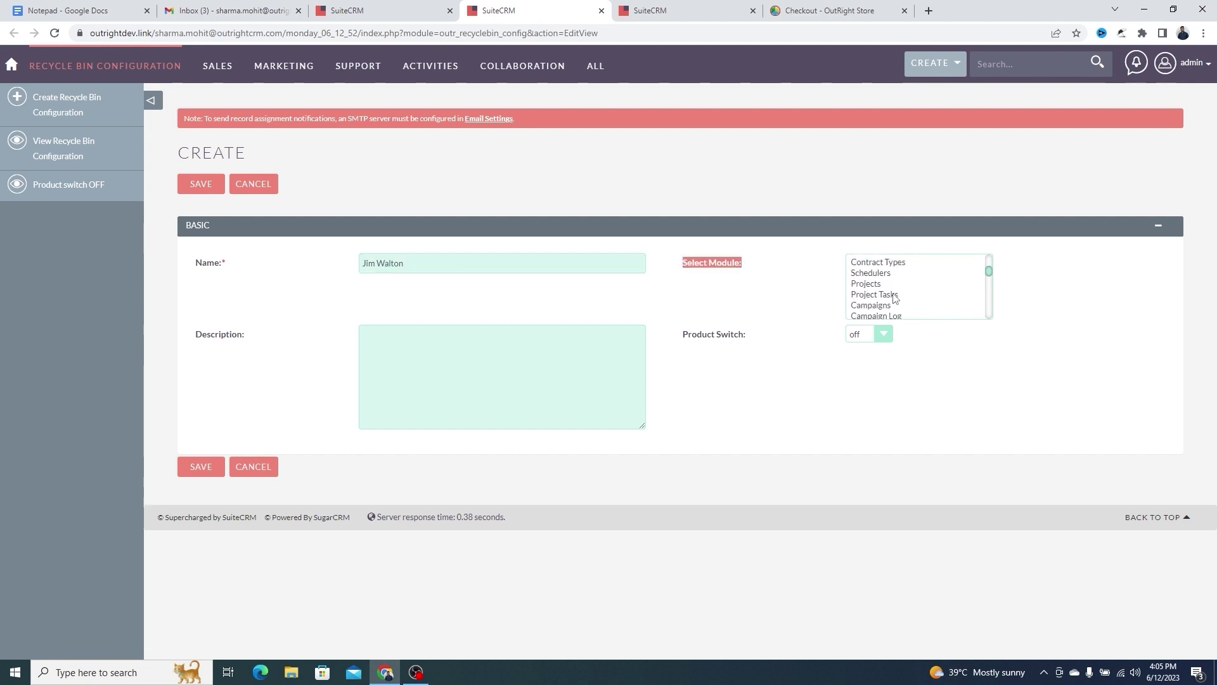
{"action": "left_click_drag", "start_coordinate": [885, 308], "coordinate": [886, 272]}
{"action": "left_click", "coordinate": [885, 336]}
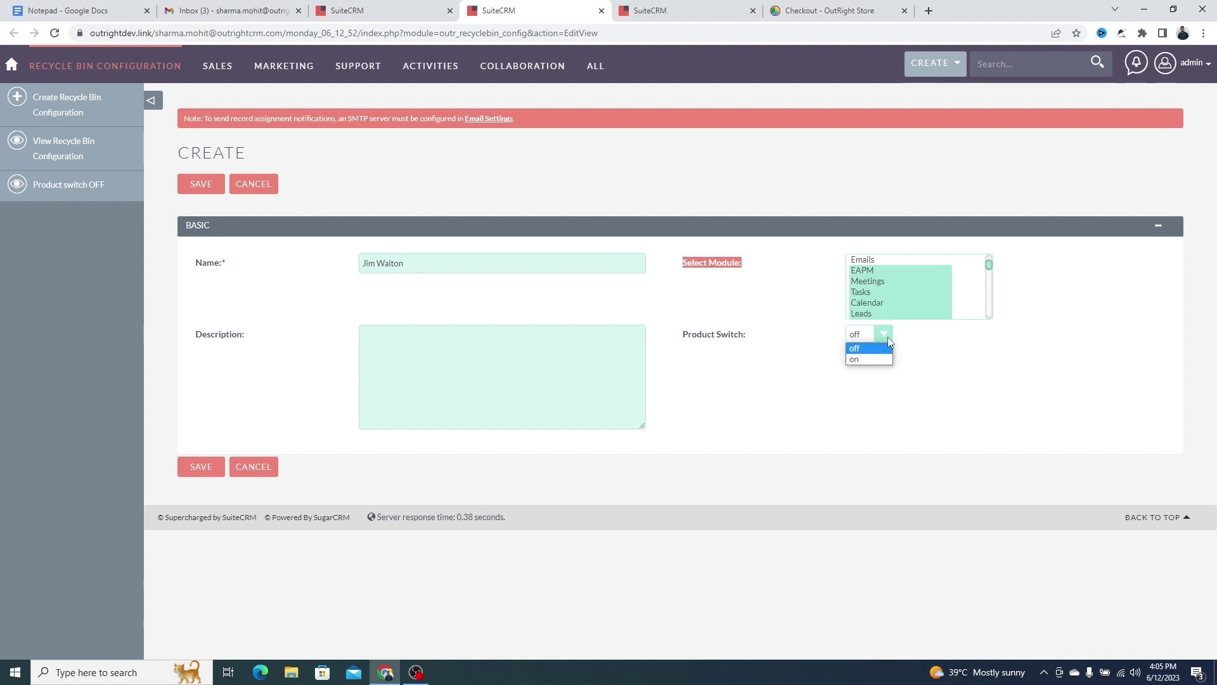
{"action": "left_click", "coordinate": [868, 359]}
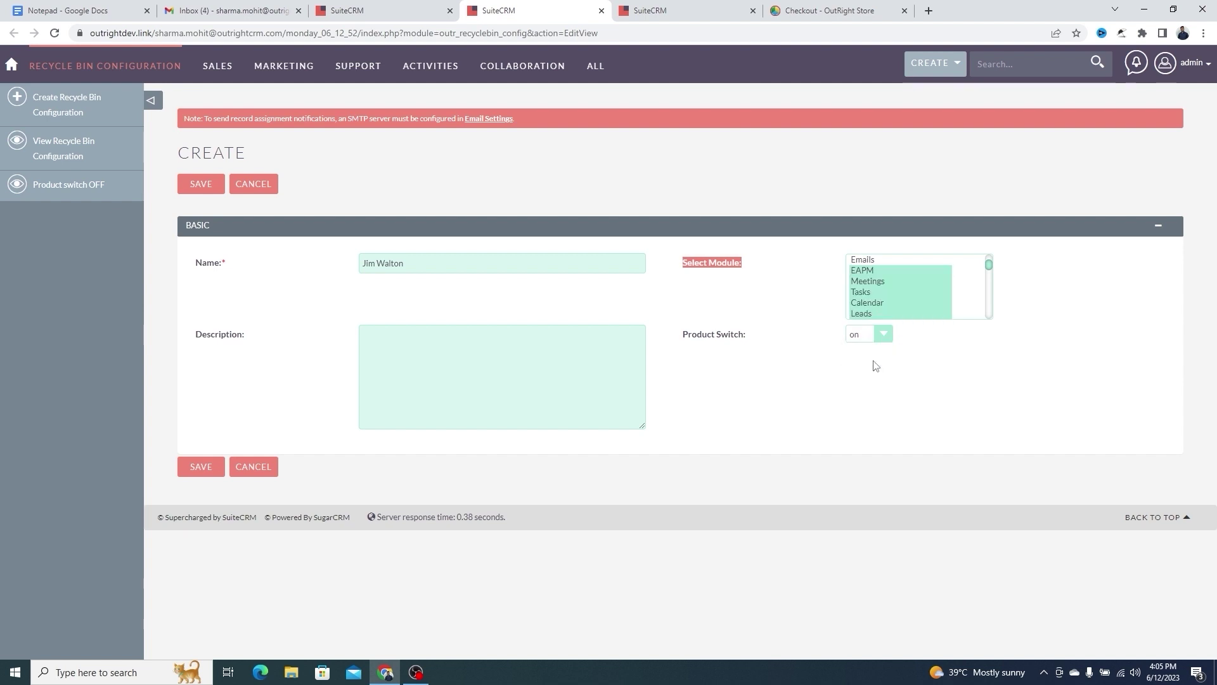
Enter the description 'Record Rest', save the configuration and close its tab
{"action": "left_click", "coordinate": [510, 343]}
{"action": "type", "text": "Record Restore"}
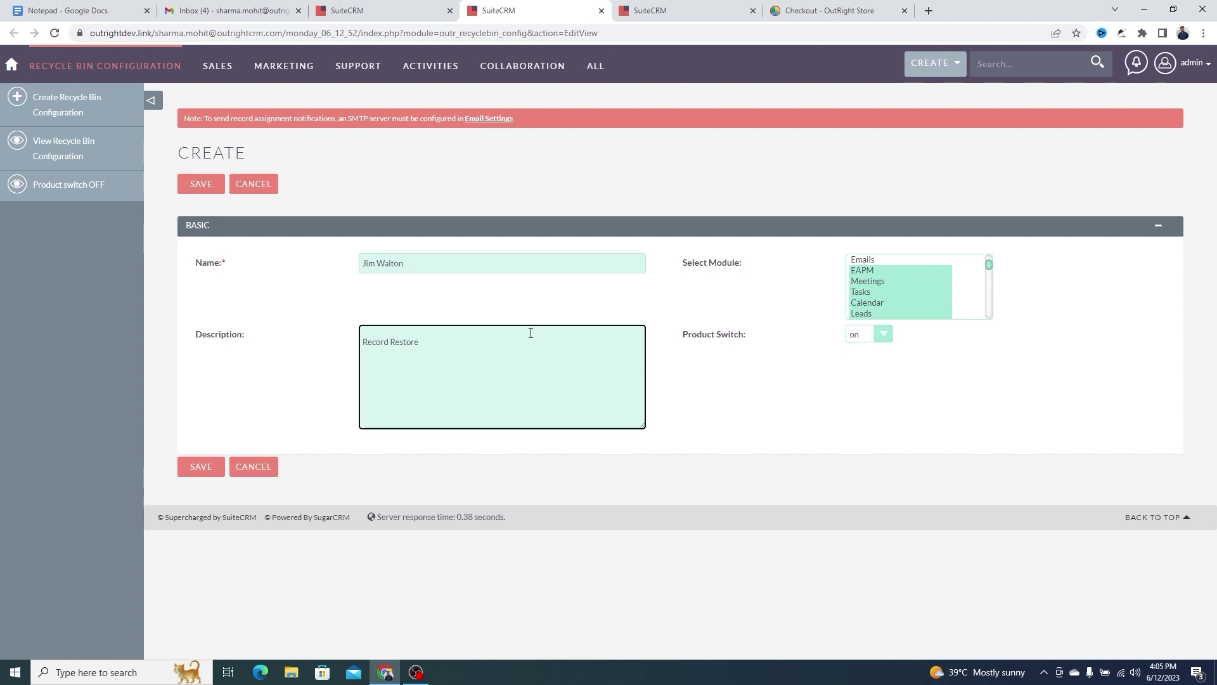
{"action": "left_click", "coordinate": [198, 470]}
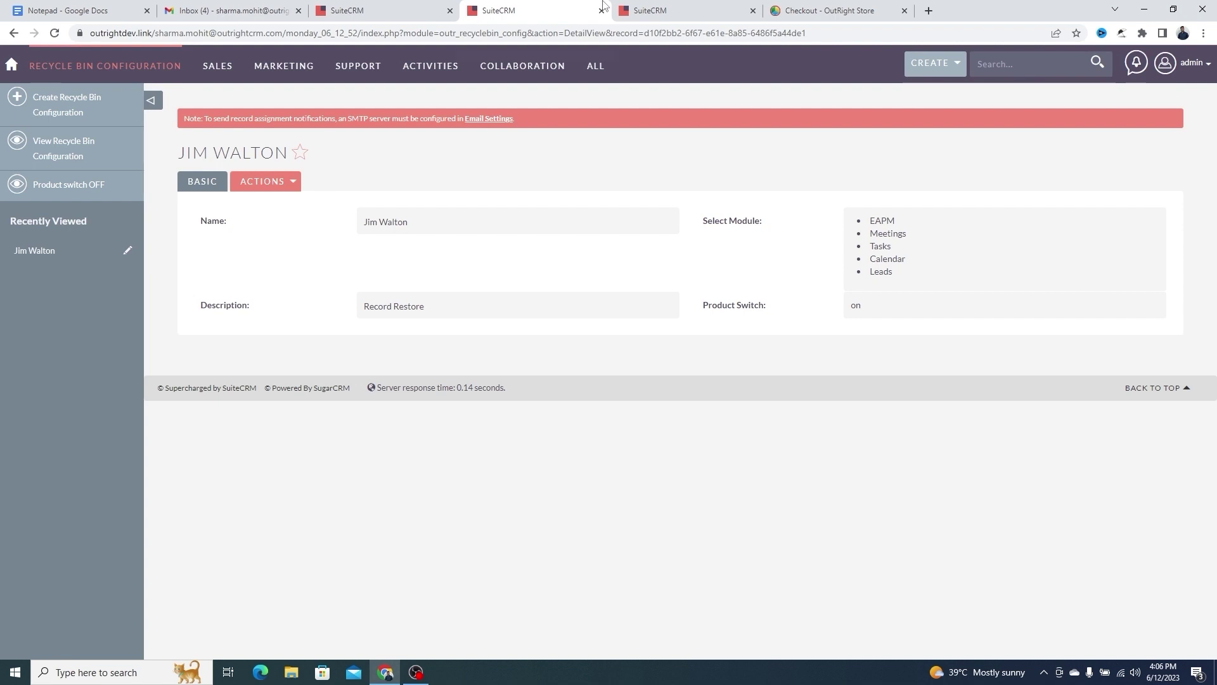
{"action": "key", "text": "ctrl+w"}
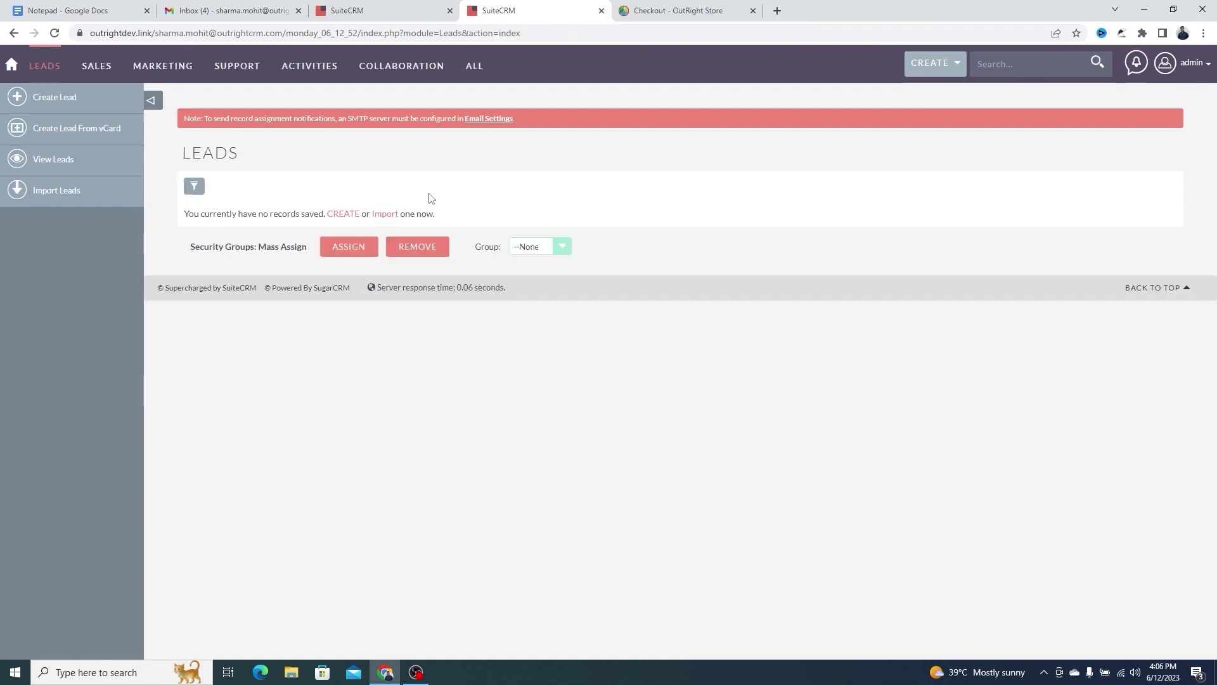
Start a new lead with first and last name, phone number and job title 'Digital marketer'
{"action": "left_click", "coordinate": [342, 215]}
{"action": "type", "text": "John"}
{"action": "key", "text": "Tab"}
{"action": "type", "text": "Doe"}
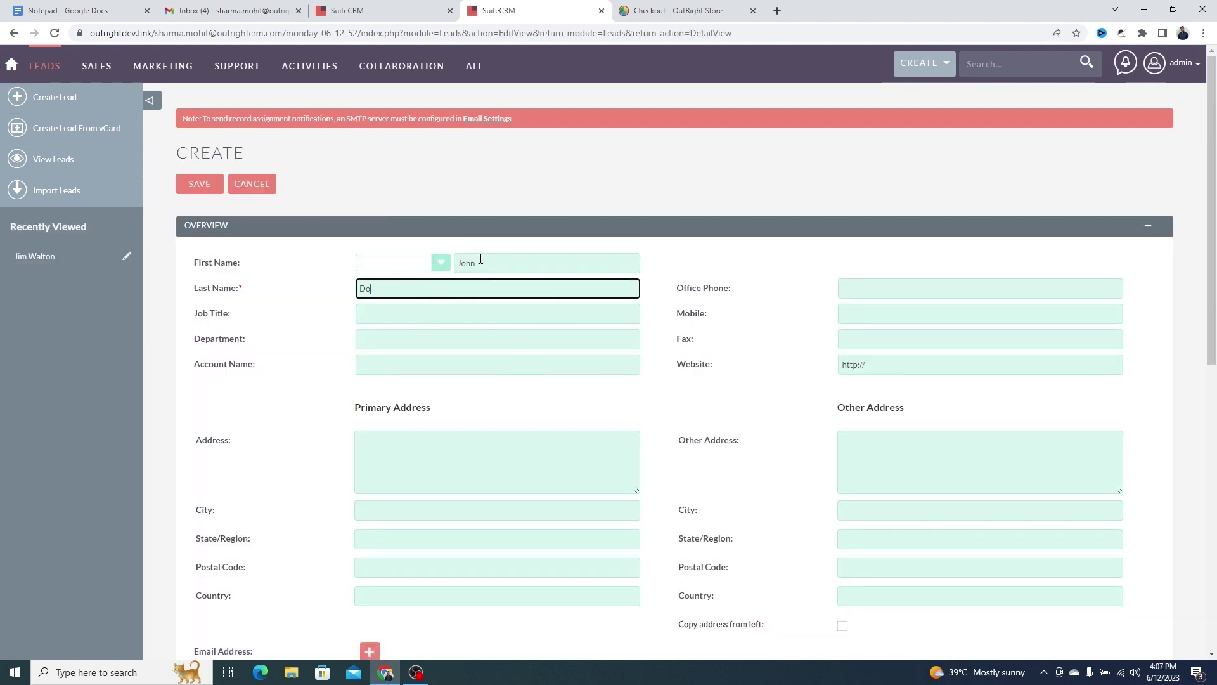
{"action": "key", "text": "Tab"}
{"action": "left_click", "coordinate": [391, 309]}
{"action": "type", "text": "Digital marketer"}
{"action": "key", "text": "Tab"}
{"action": "key", "text": "shift+Tab"}
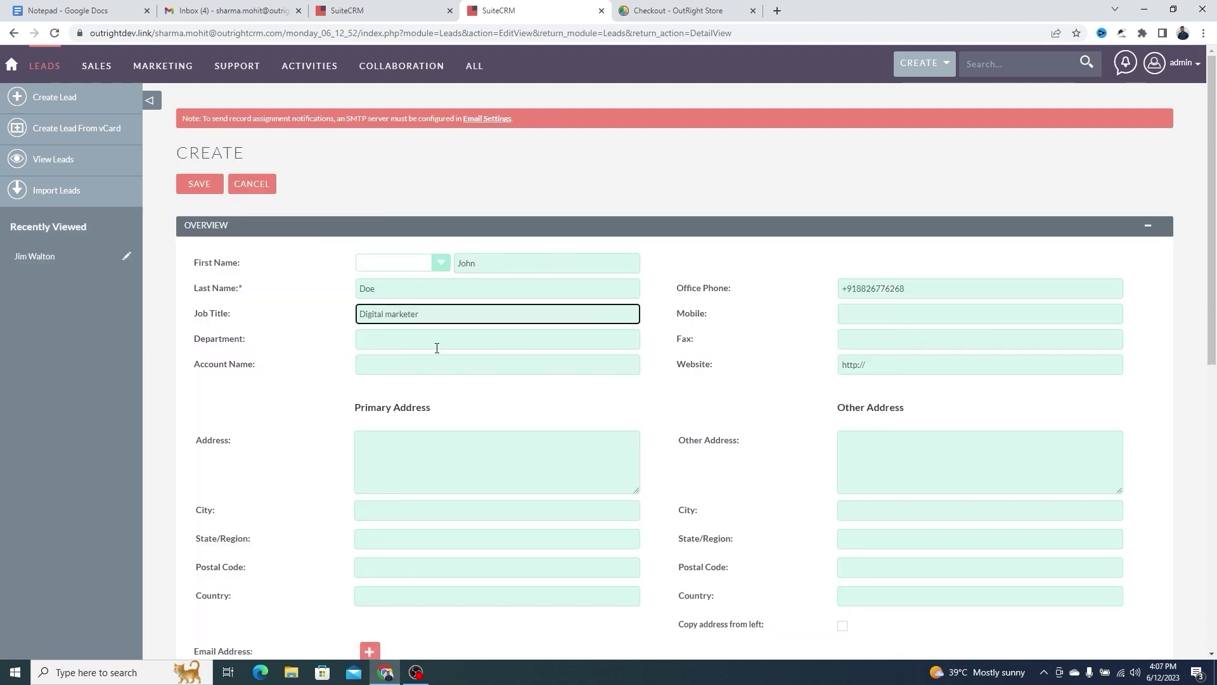
{"action": "key", "text": "Tab"}
{"action": "key", "text": "Tab"}
{"action": "key", "text": "Tab"}
{"action": "key", "text": "Tab"}
{"action": "key", "text": "Tab"}
Add website store.outrightcrm.com and the lead's e-mail, save, and return to the Leads list
{"action": "type", "text": "store.outrightcrm.com"}
{"action": "key", "text": "Tab"}
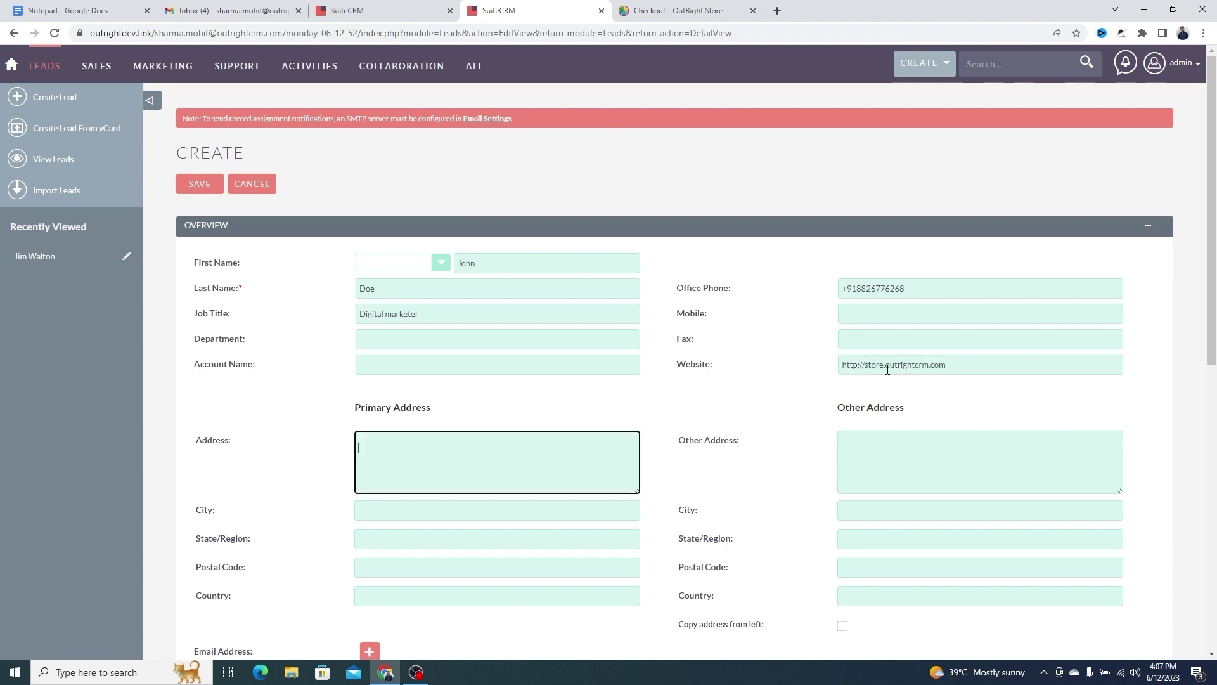
{"action": "scroll", "coordinate": [714, 487], "scroll_direction": "down", "scroll_amount": 3}
{"action": "scroll", "coordinate": [714, 487], "scroll_direction": "down", "scroll_amount": 1}
{"action": "left_click", "coordinate": [552, 423]}
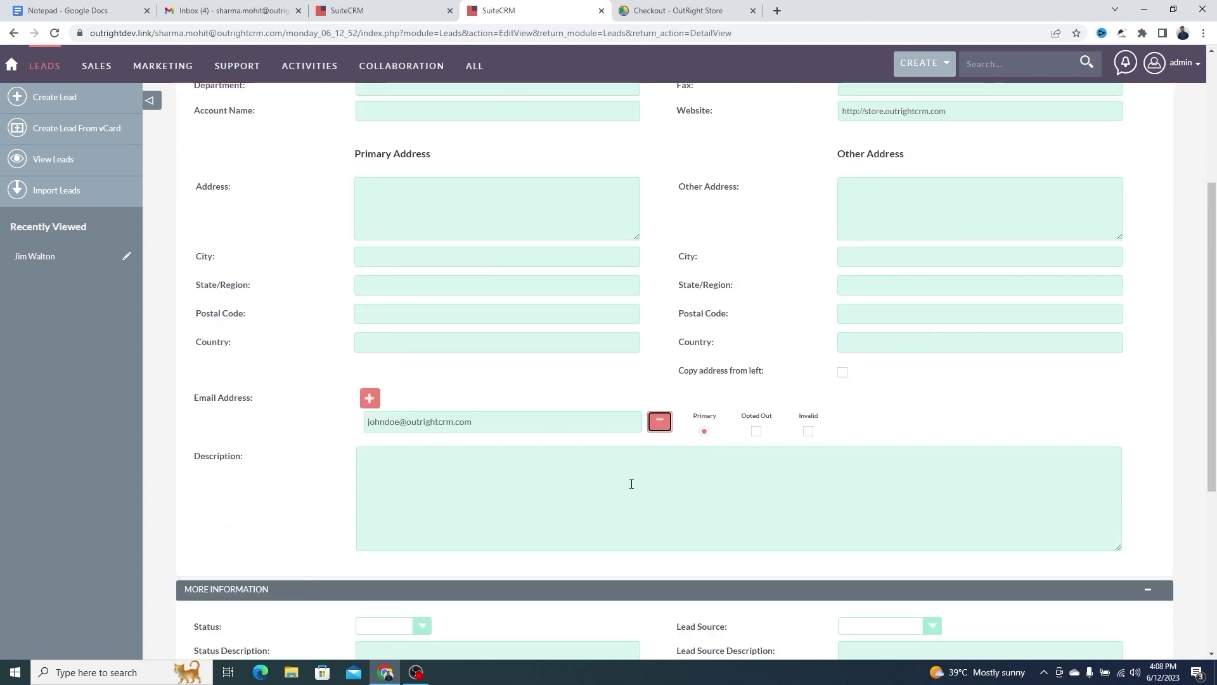
{"action": "scroll", "coordinate": [70, 292], "scroll_direction": "up", "scroll_amount": 4}
{"action": "left_click", "coordinate": [196, 188]}
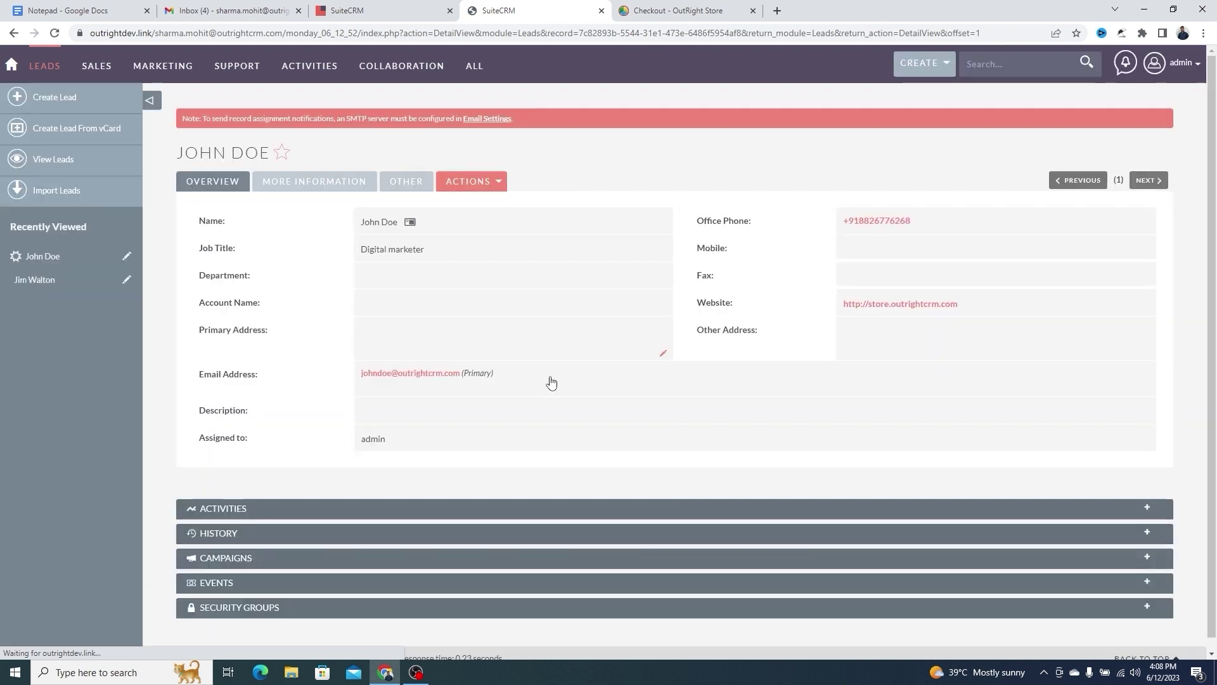
{"action": "left_click", "coordinate": [72, 159]}
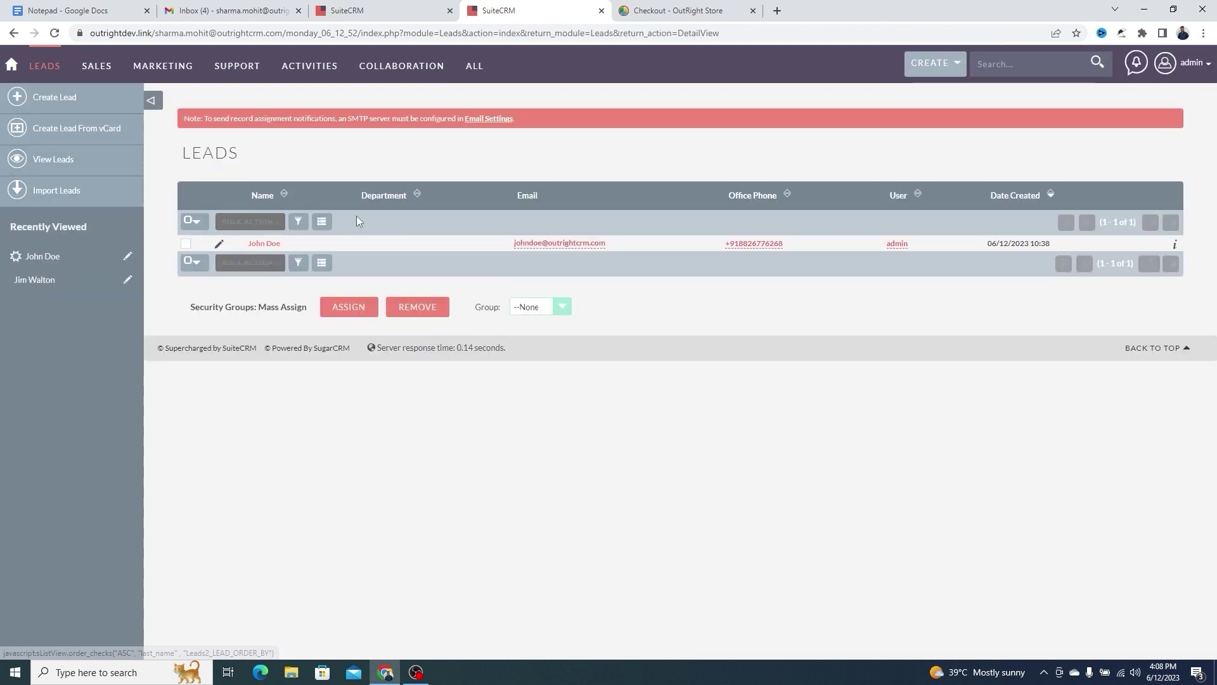
Delete the Digital marketer lead via Bulk Action and confirm, leaving the list empty
{"action": "left_click", "coordinate": [191, 219]}
{"action": "left_click", "coordinate": [319, 264]}
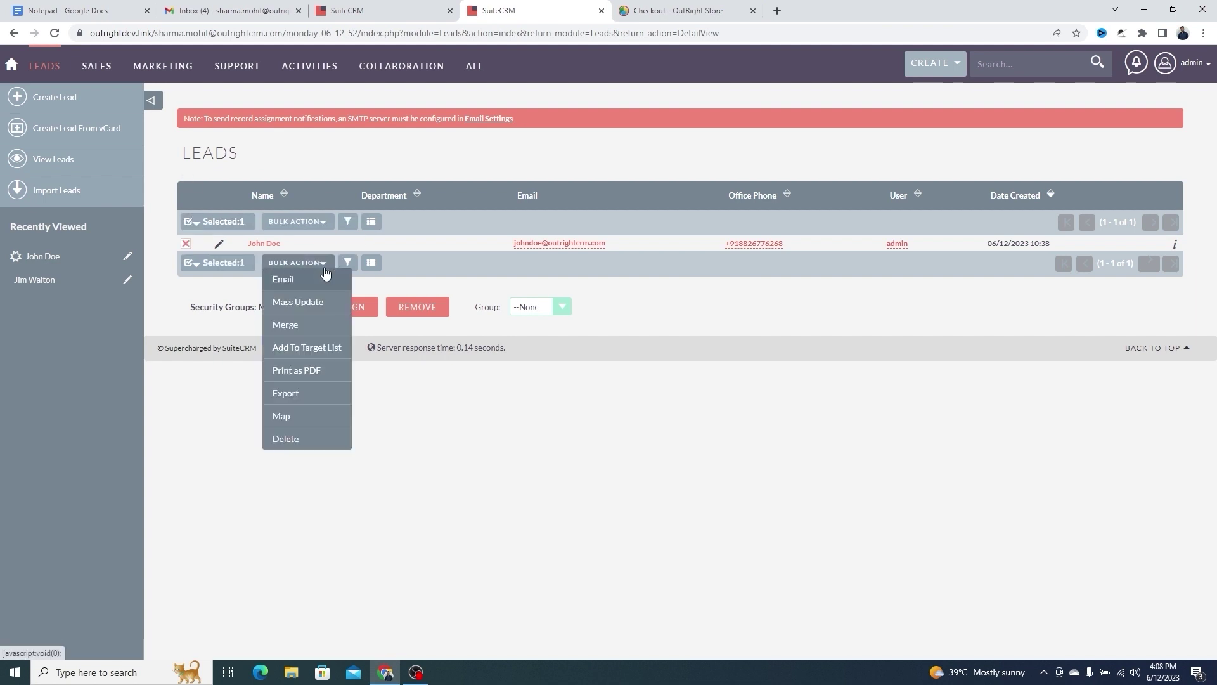
{"action": "left_click", "coordinate": [287, 438]}
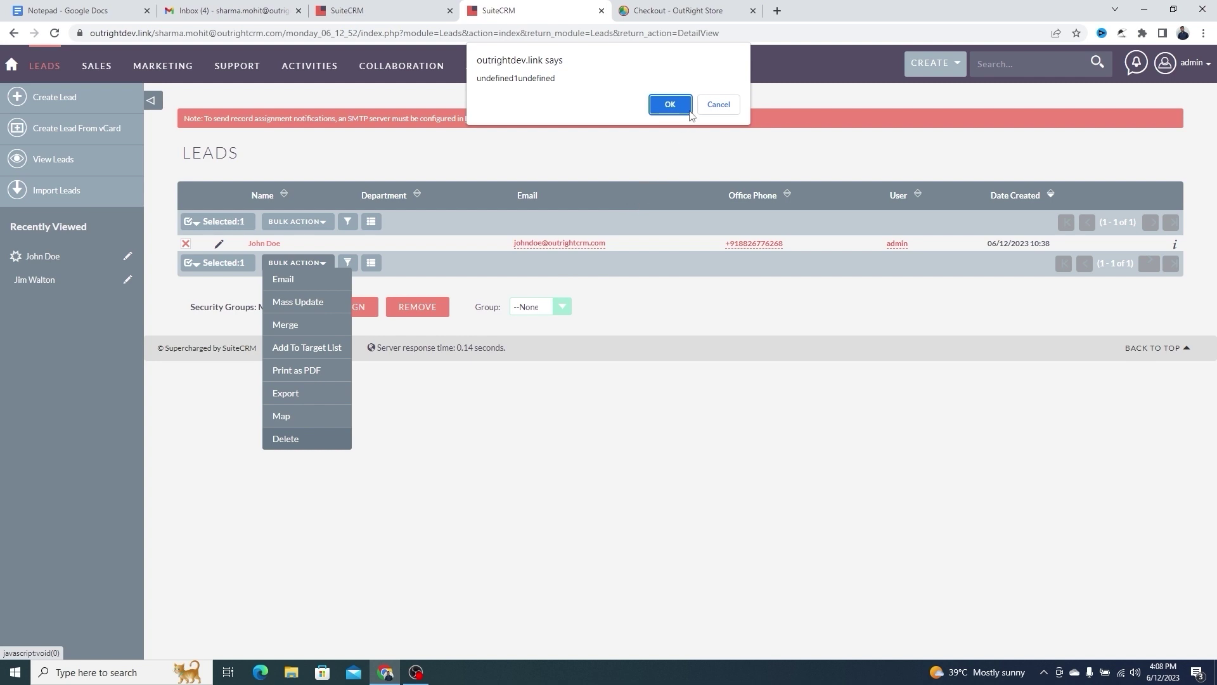
{"action": "left_click", "coordinate": [671, 103]}
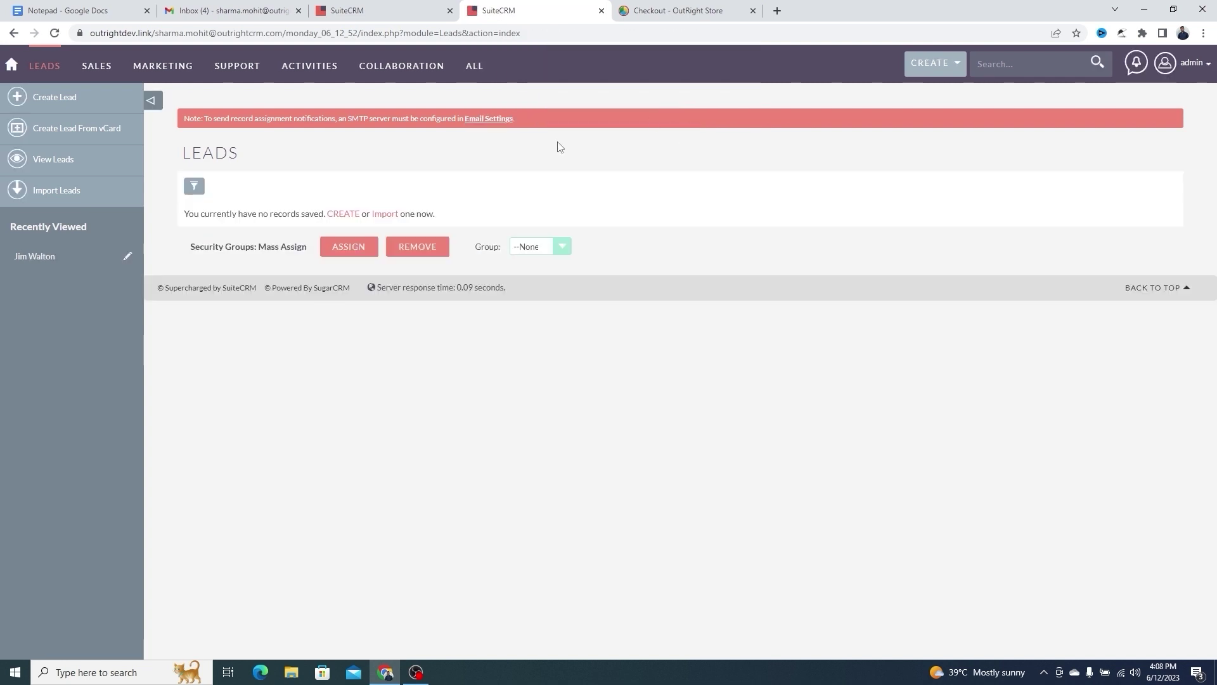
{"action": "triple_click", "coordinate": [305, 213]}
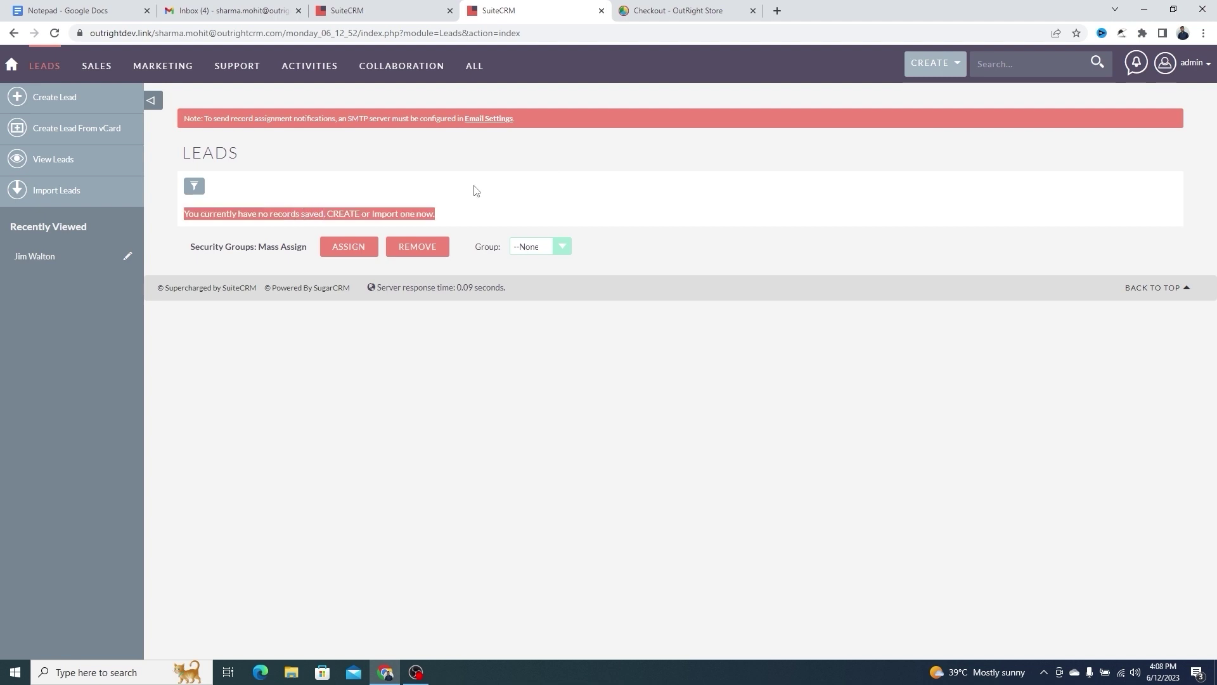
Open the Record Restore Manager from the Administration page
{"action": "key", "text": "ctrl+shift+Tab"}
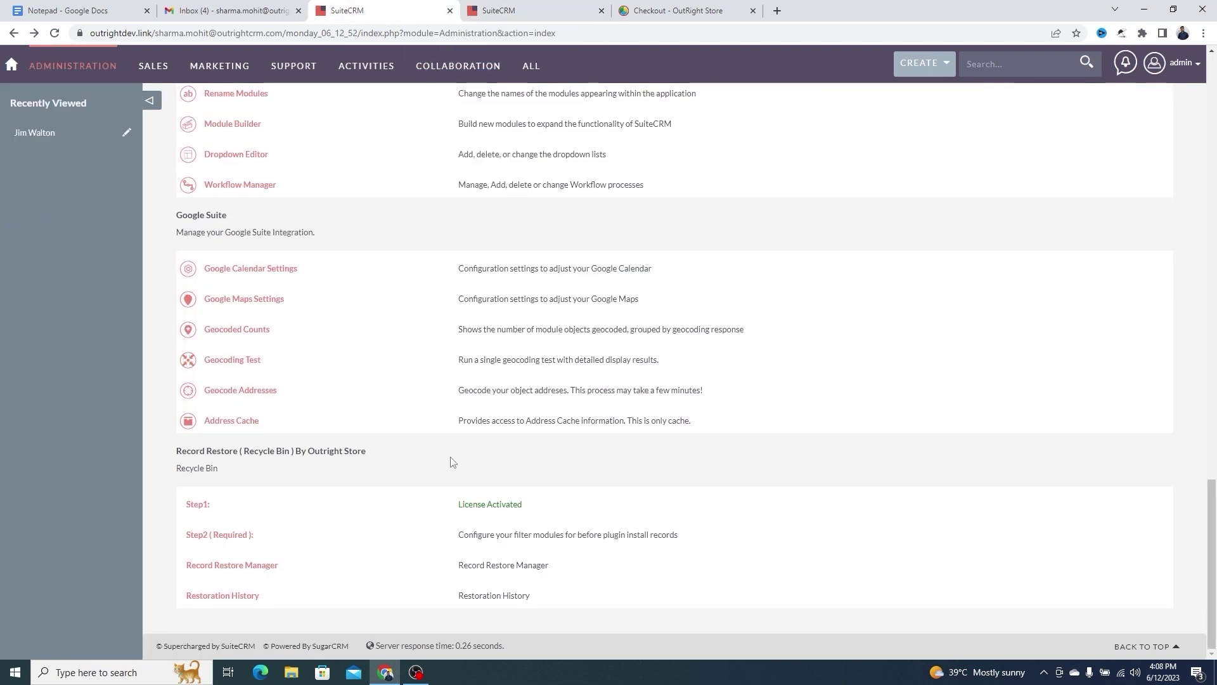
{"action": "left_click_drag", "start_coordinate": [550, 566], "coordinate": [457, 566]}
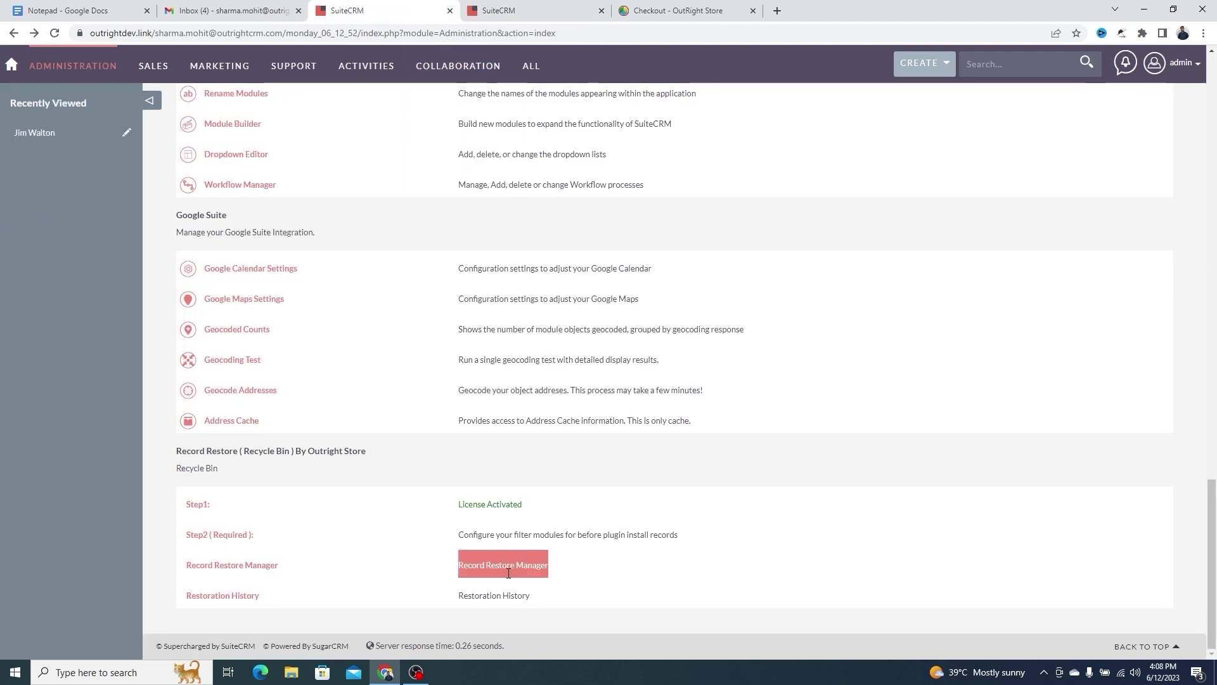
{"action": "left_click", "coordinate": [303, 574]}
{"action": "left_click", "coordinate": [258, 572]}
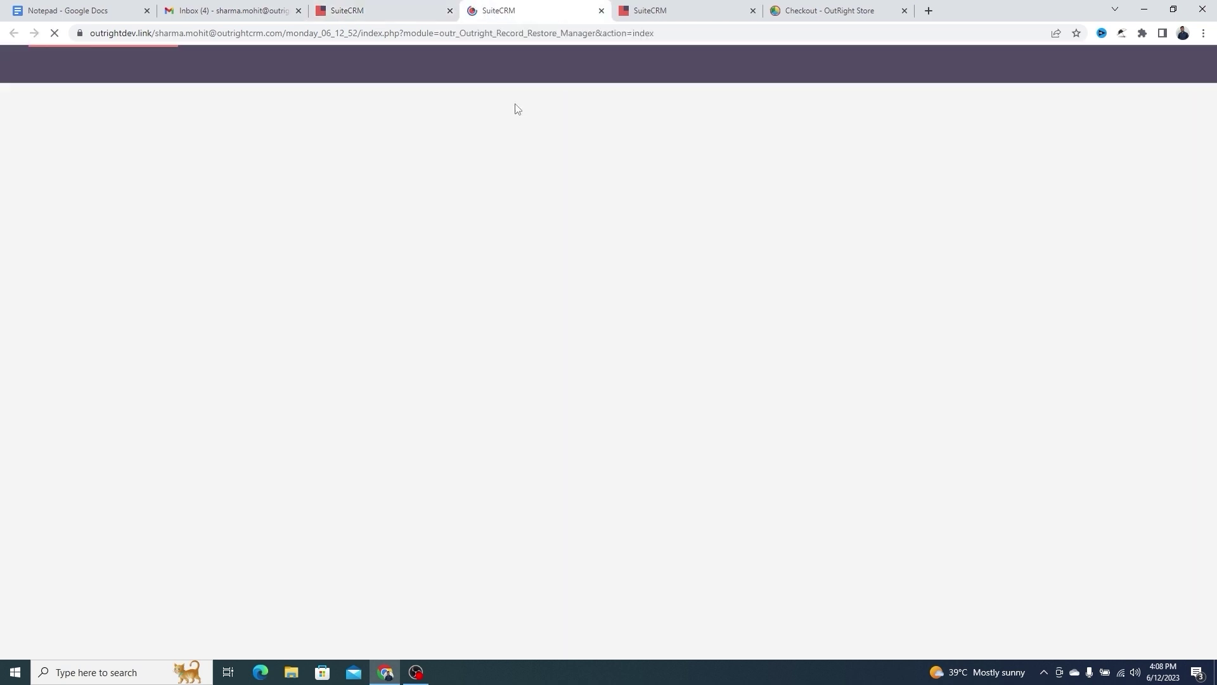
{"action": "double_click", "coordinate": [910, 236]}
{"action": "triple_click", "coordinate": [910, 236]}
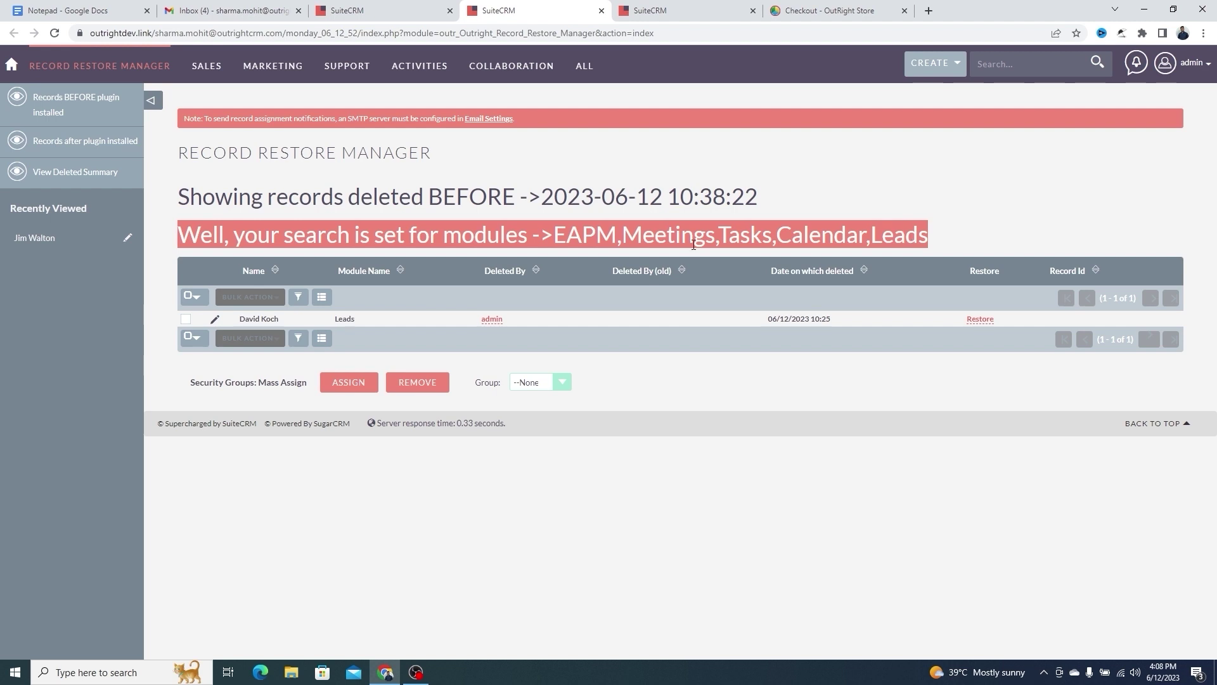
{"action": "left_click", "coordinate": [603, 221]}
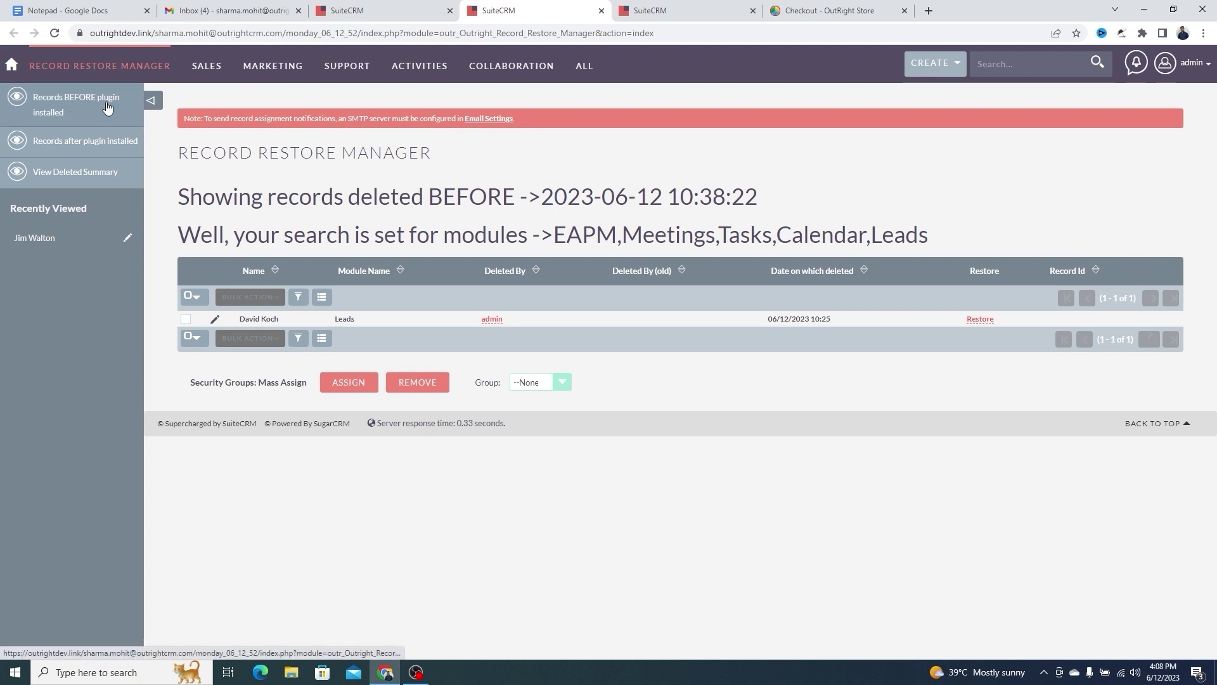
Restore the deleted lead from records deleted after plugin install, then return to the Leads tab
{"action": "left_click", "coordinate": [88, 142]}
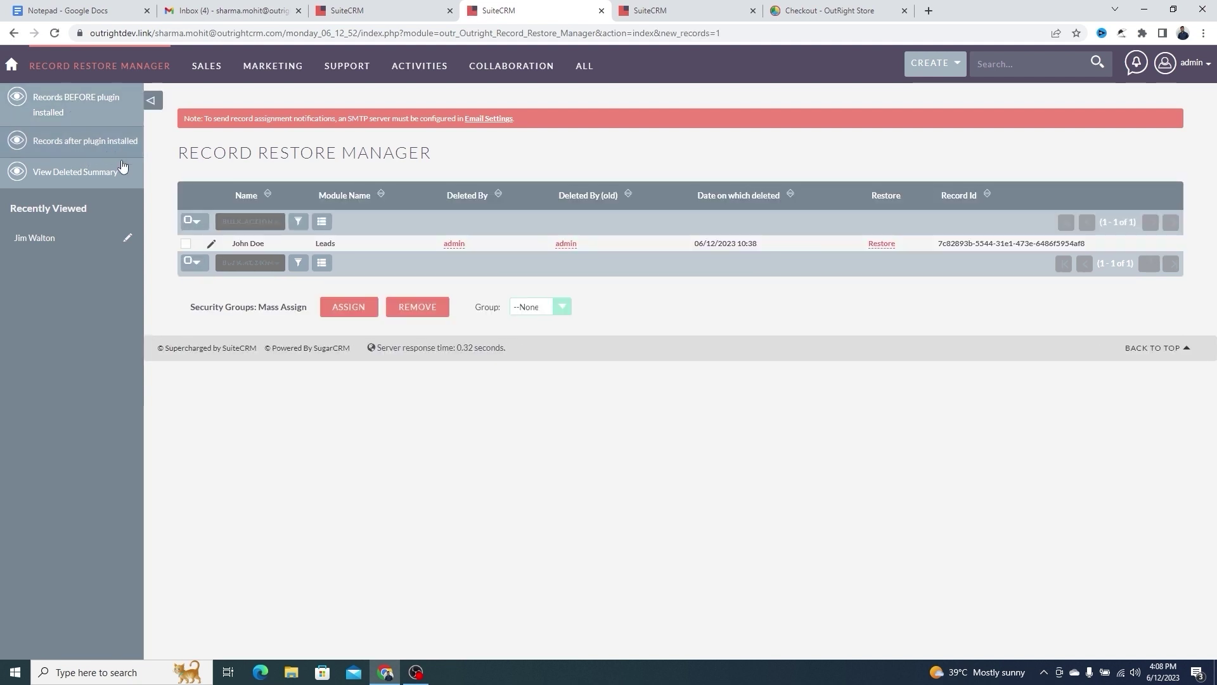
{"action": "left_click", "coordinate": [189, 219]}
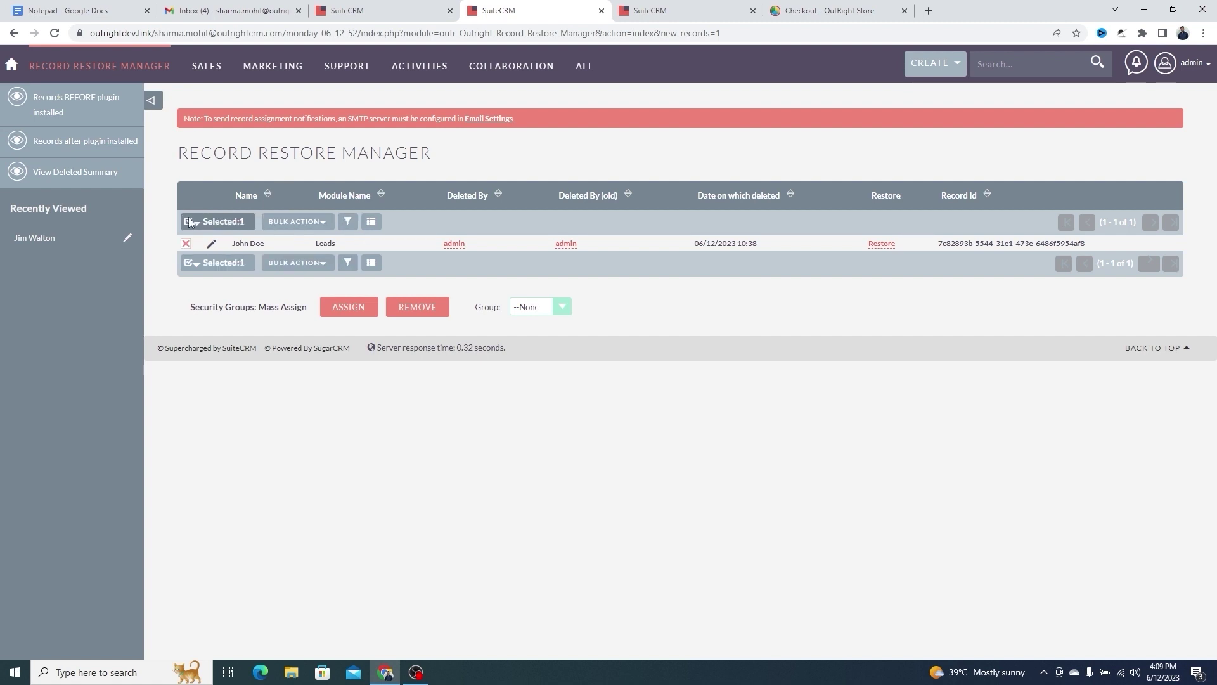
{"action": "left_click", "coordinate": [881, 244]}
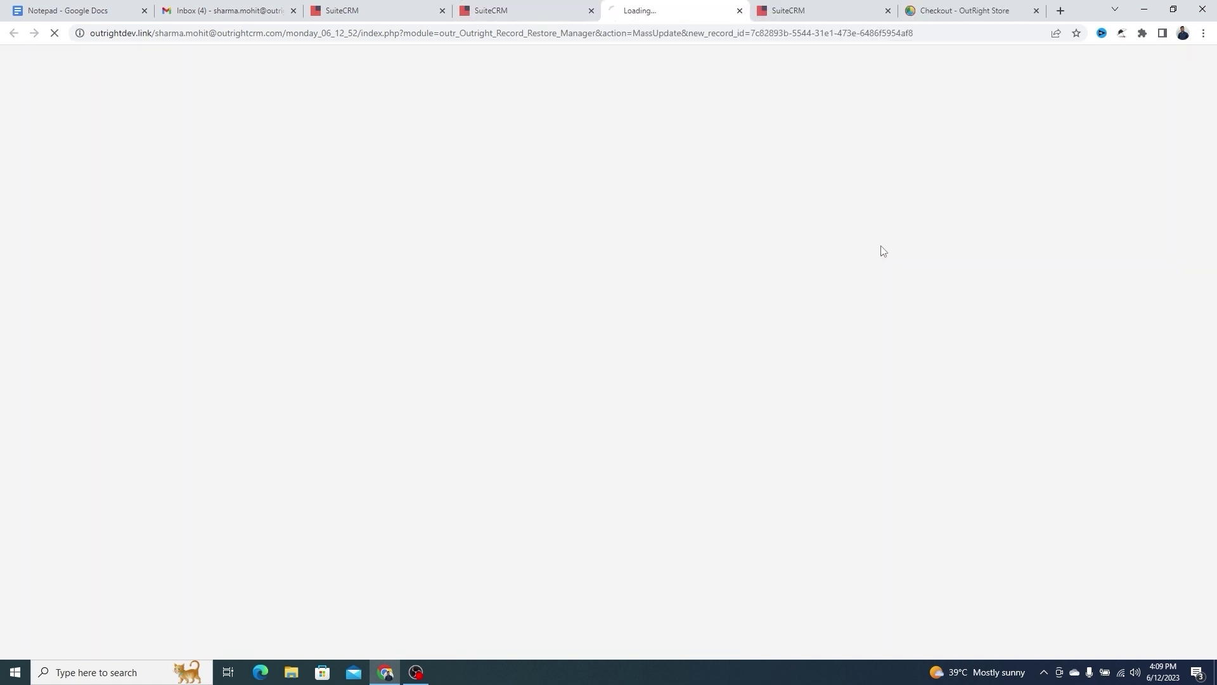
{"action": "left_click_drag", "start_coordinate": [463, 153], "coordinate": [178, 153]}
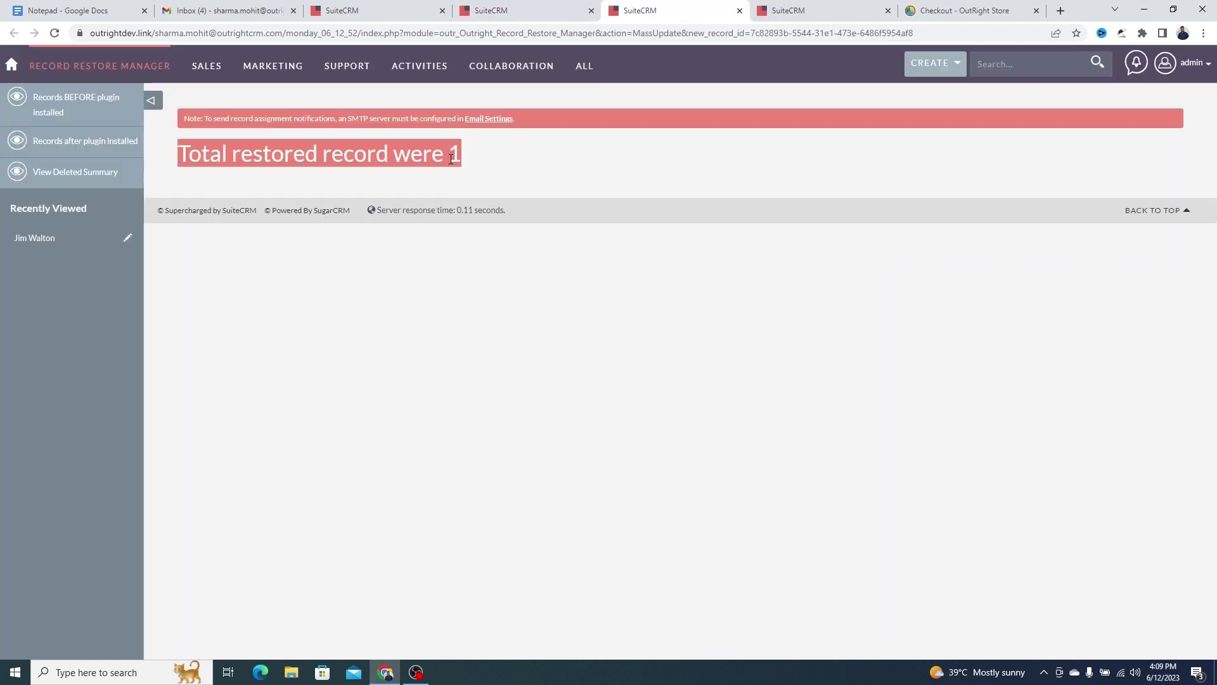
{"action": "left_click", "coordinate": [773, 6]}
{"action": "left_click", "coordinate": [631, 220]}
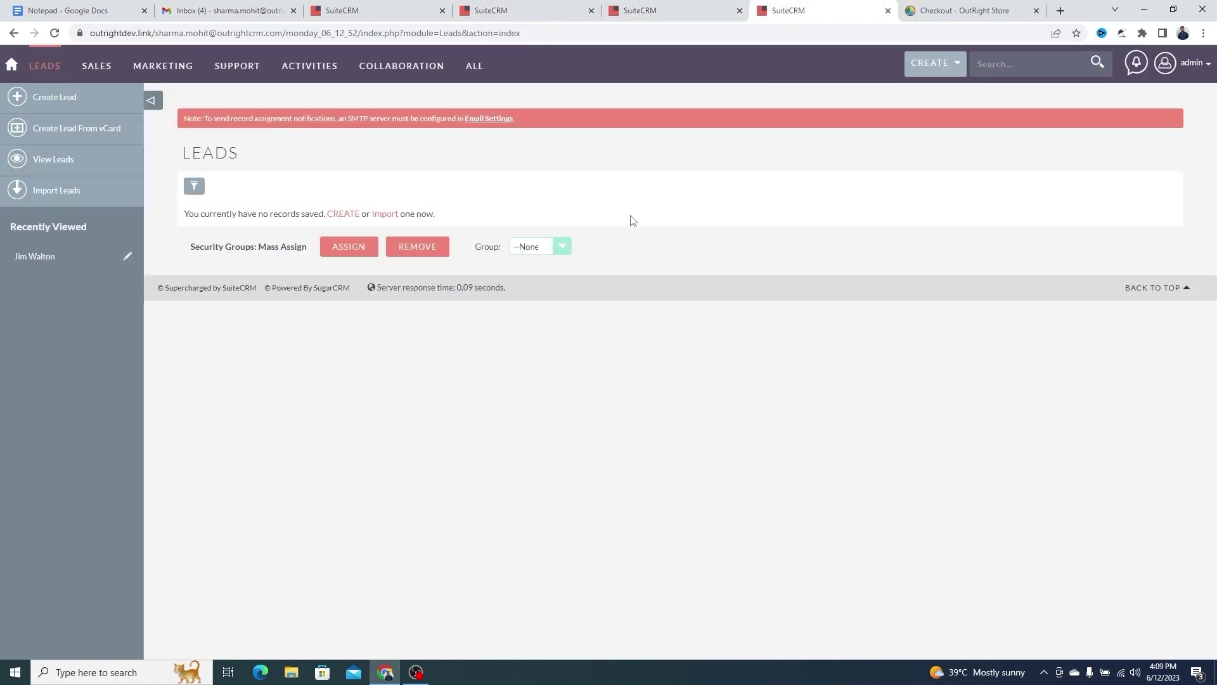
Reload the Leads list and open the restored lead
{"action": "right_click", "coordinate": [632, 217]}
{"action": "left_click", "coordinate": [666, 255]}
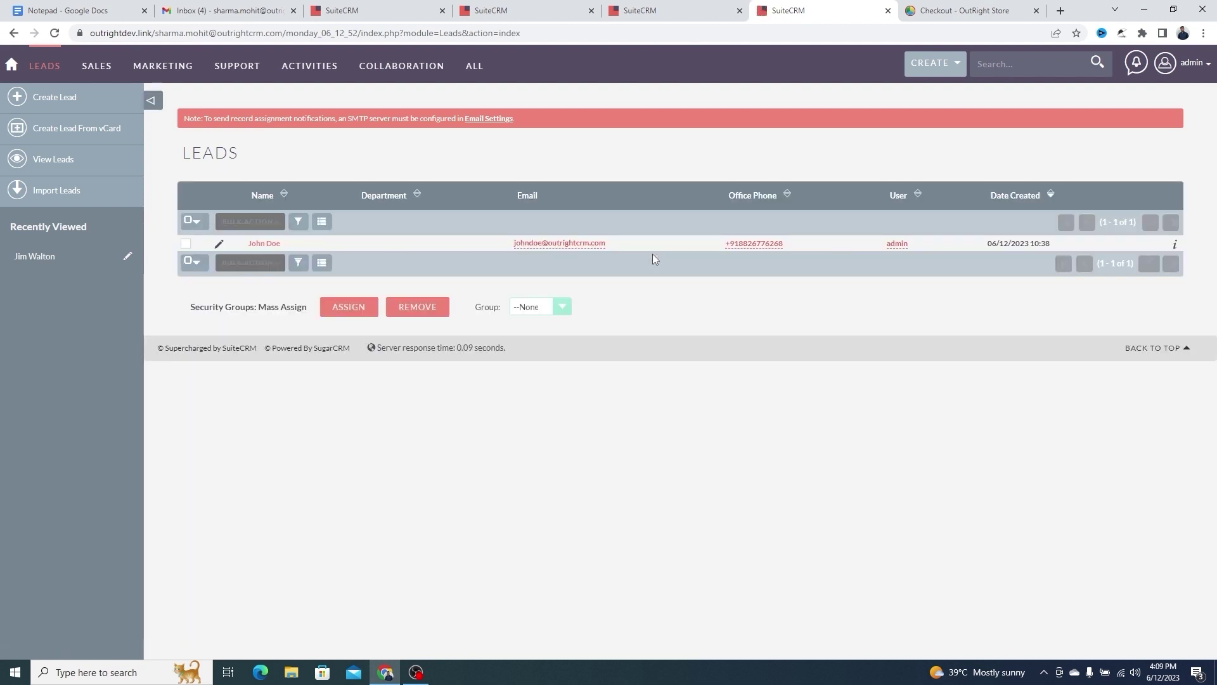
{"action": "left_click", "coordinate": [270, 245]}
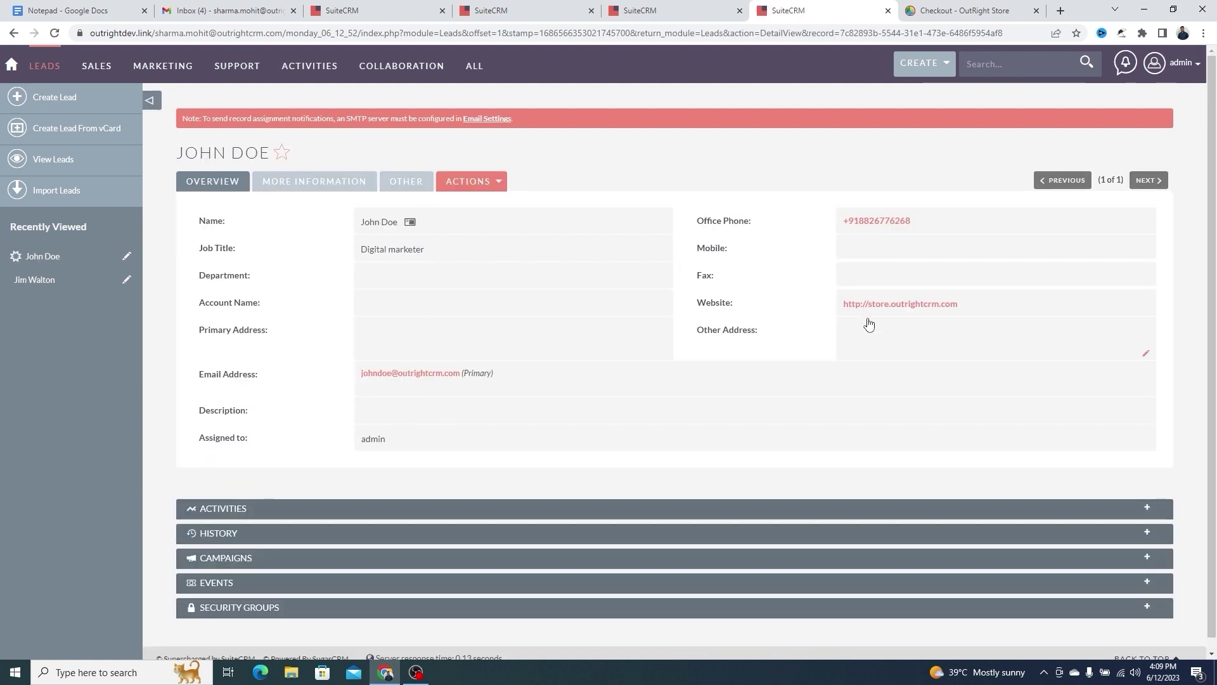
Open Restoration History to see the tracker entry 'Module was Leads'
{"action": "left_click", "coordinate": [530, 9]}
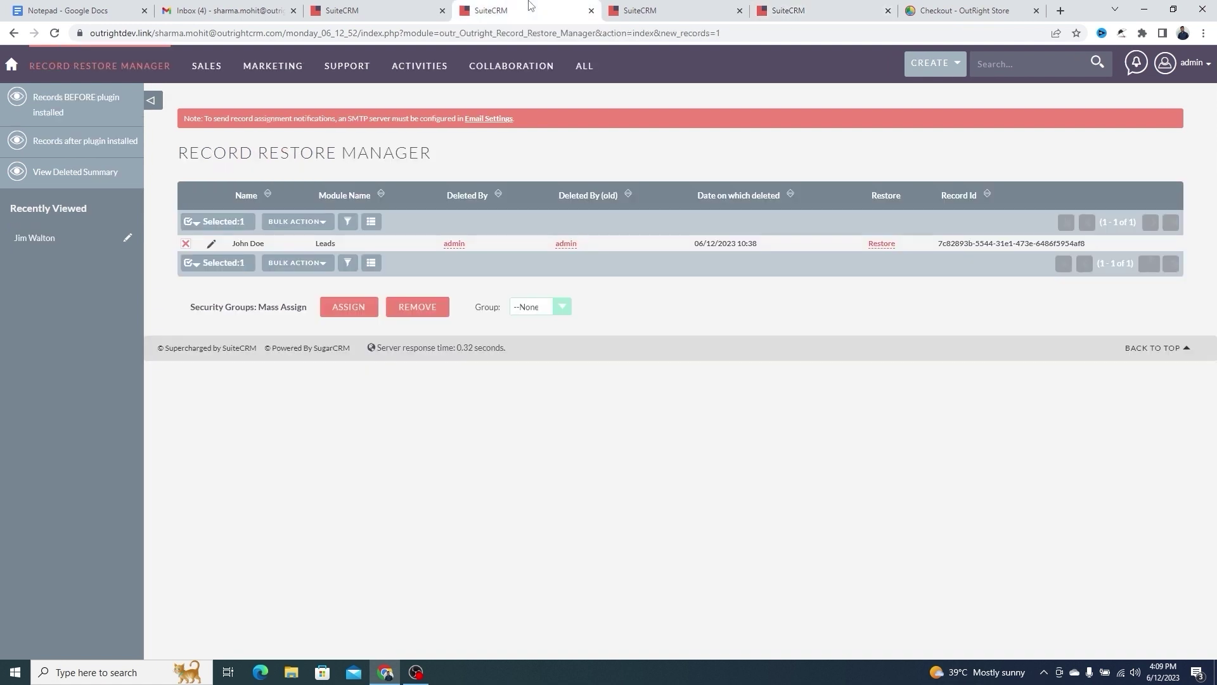
{"action": "left_click", "coordinate": [418, 6]}
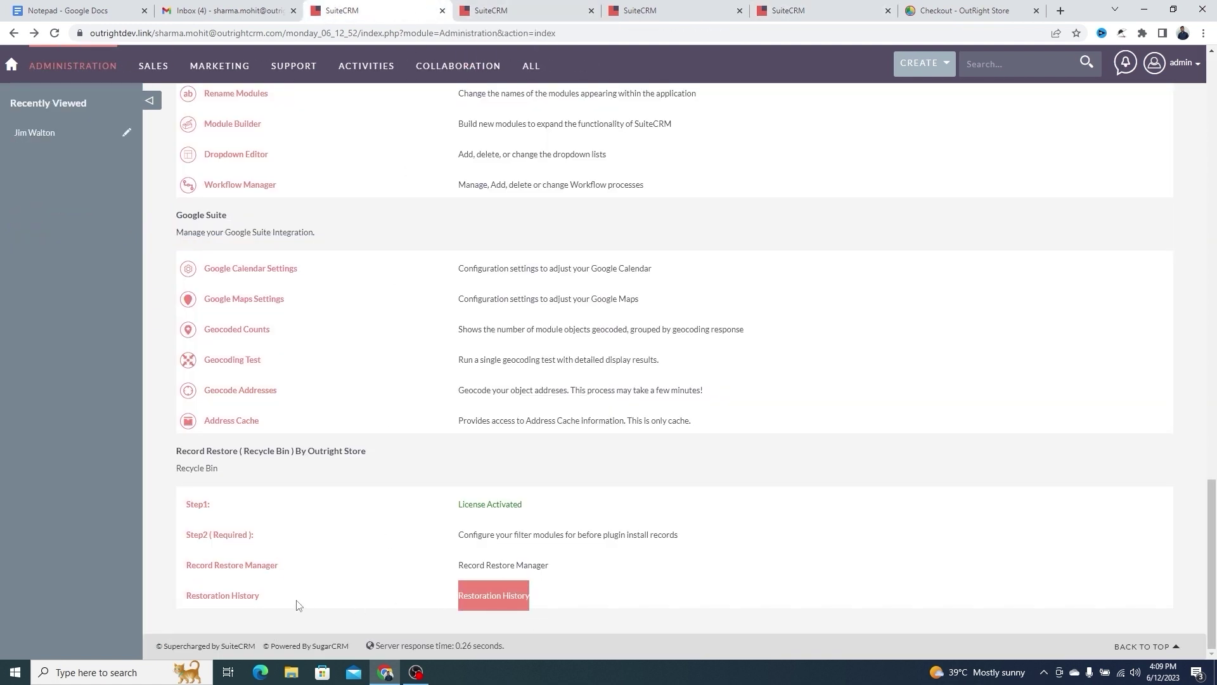
{"action": "left_click", "coordinate": [244, 598]}
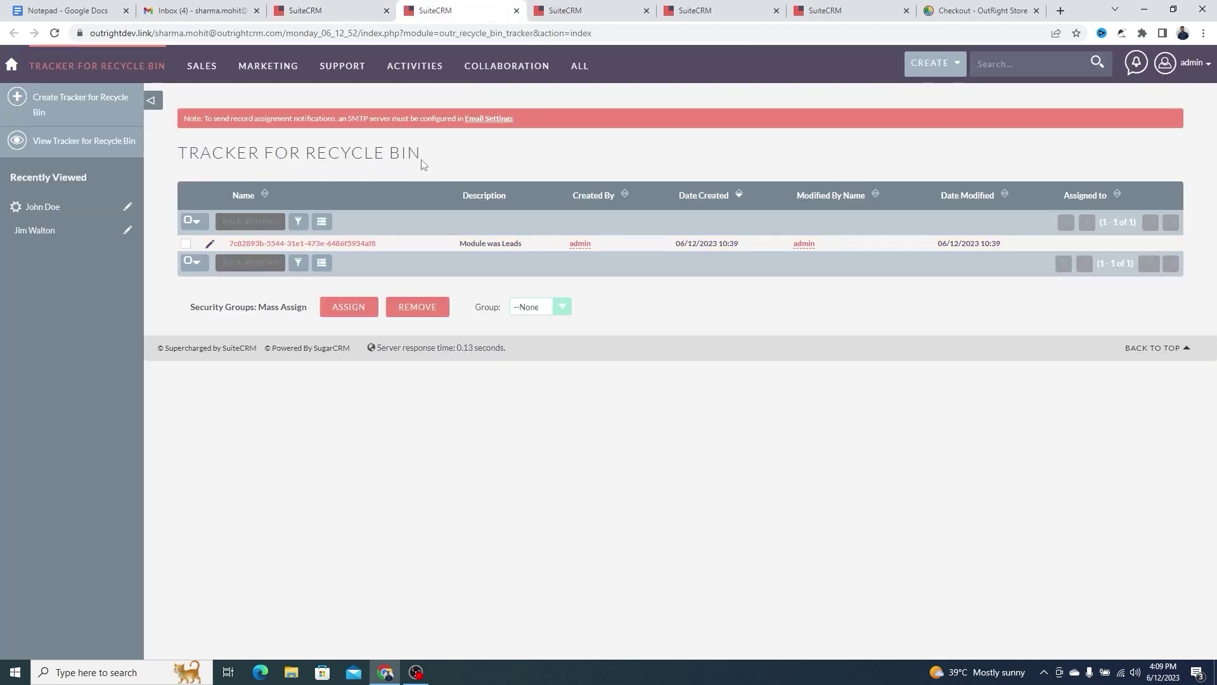
{"action": "triple_click", "coordinate": [418, 155]}
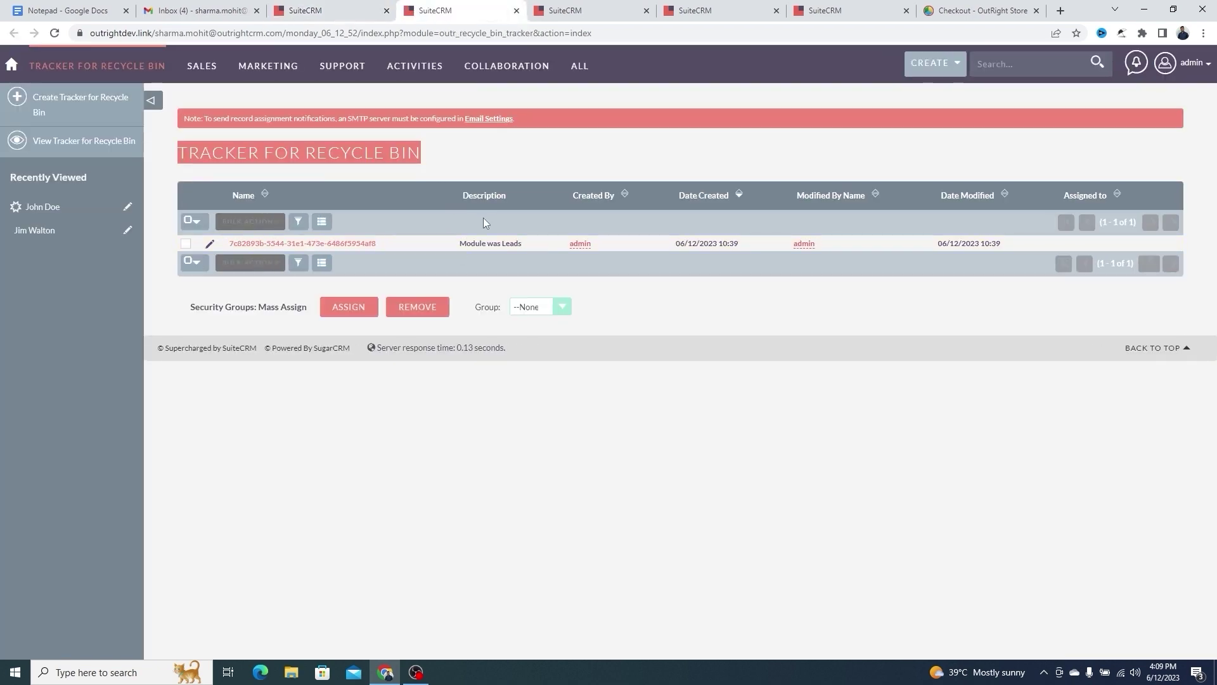